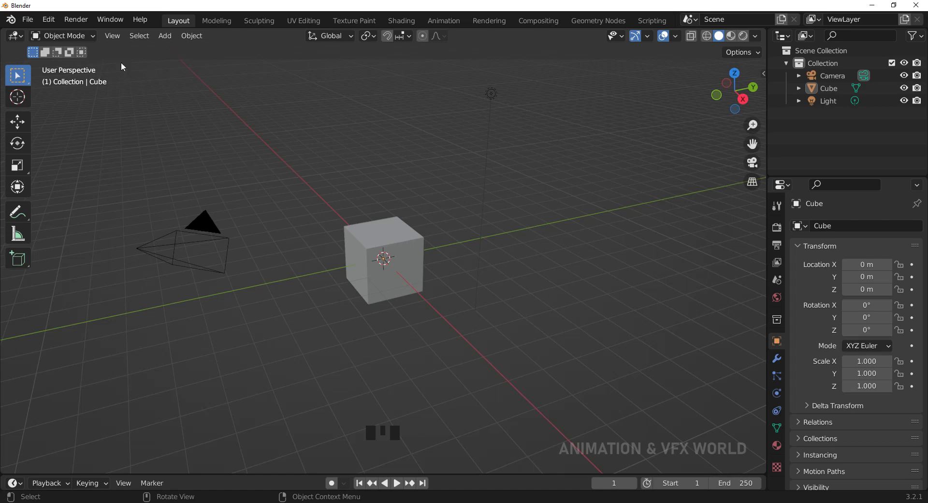
Step: Review the available file operations, from opening and saving to importing and cleaning up, and the rendering commands
click(28, 20)
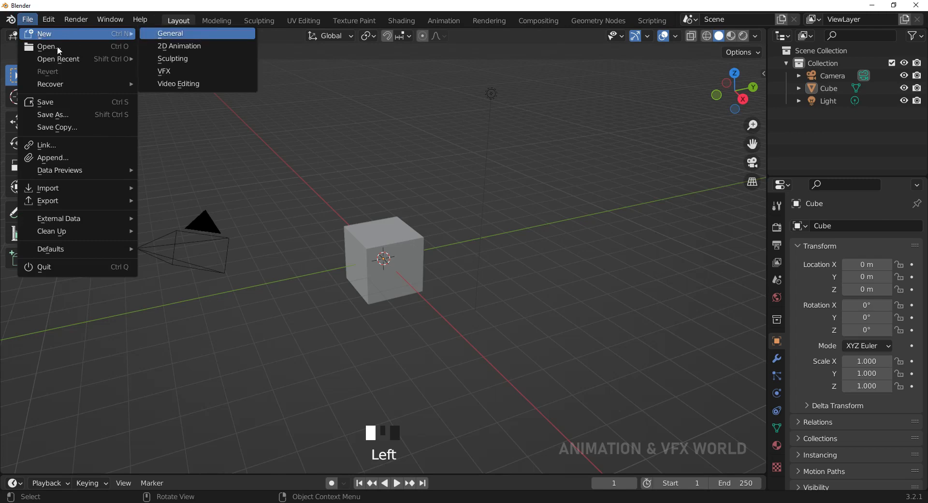
click(57, 47)
click(555, 279)
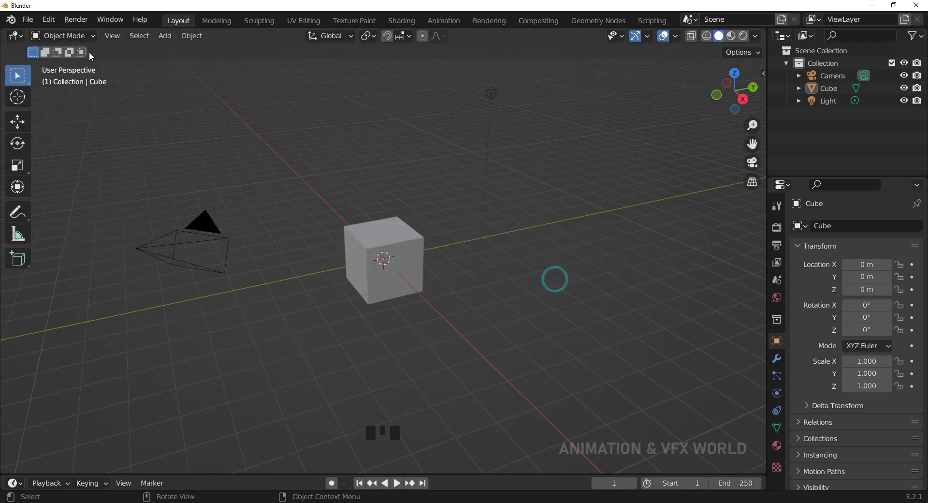
click(27, 20)
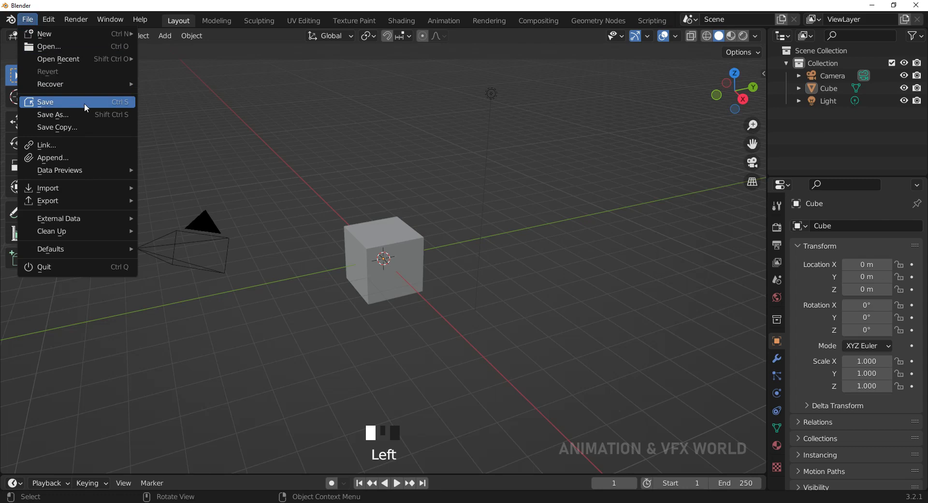
mouse_move(58, 196)
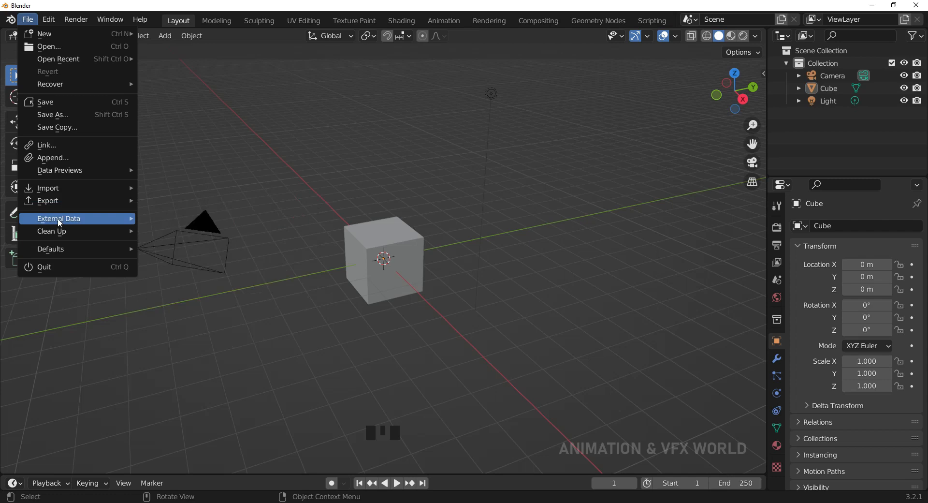
mouse_move(62, 249)
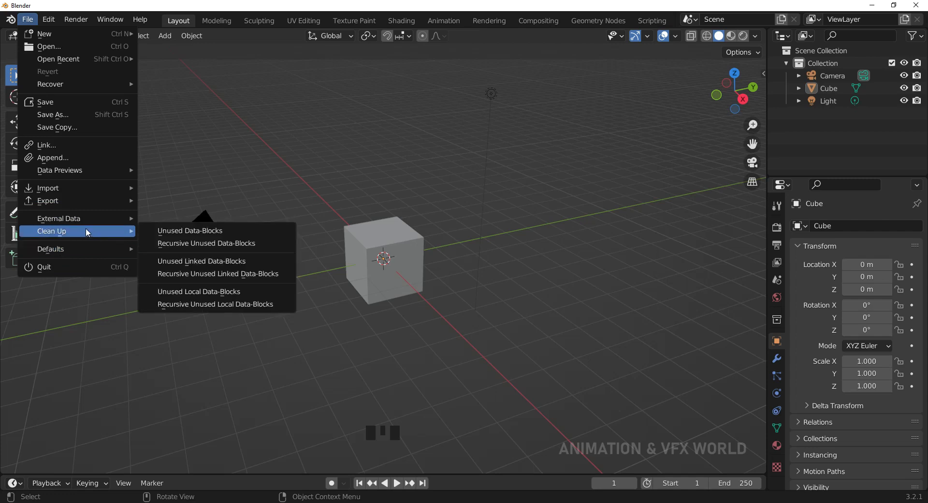
mouse_move(78, 219)
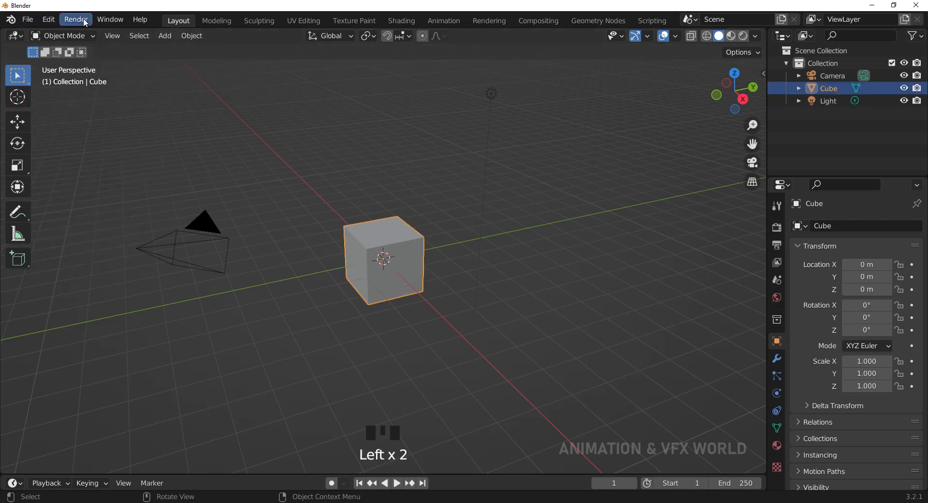
click(85, 22)
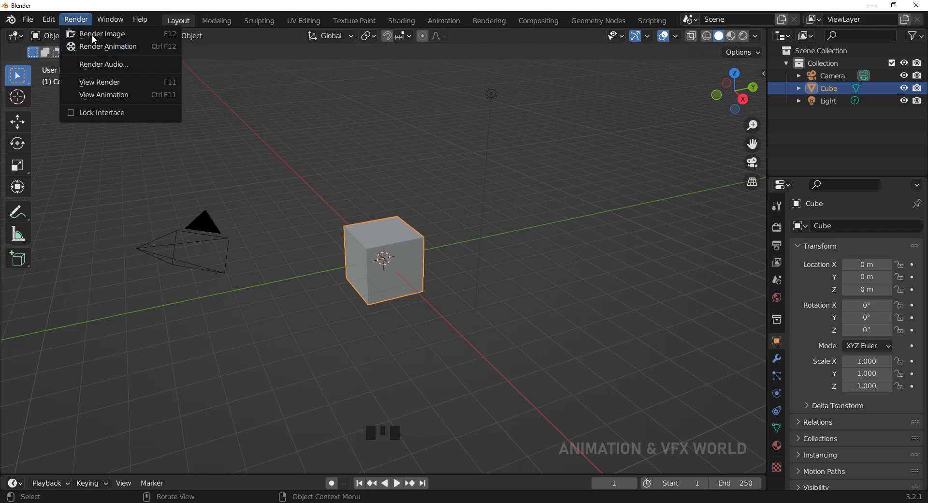
Step: Open an additional viewport window and close it again
click(107, 20)
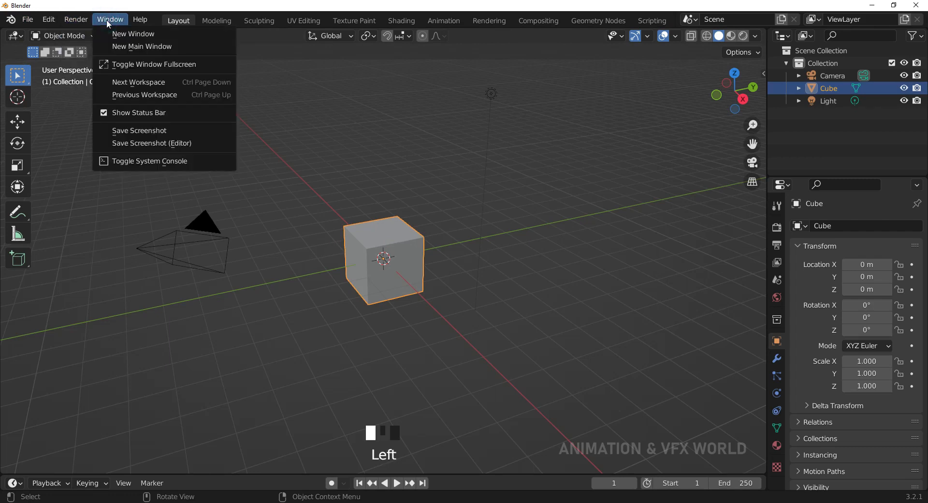
click(143, 36)
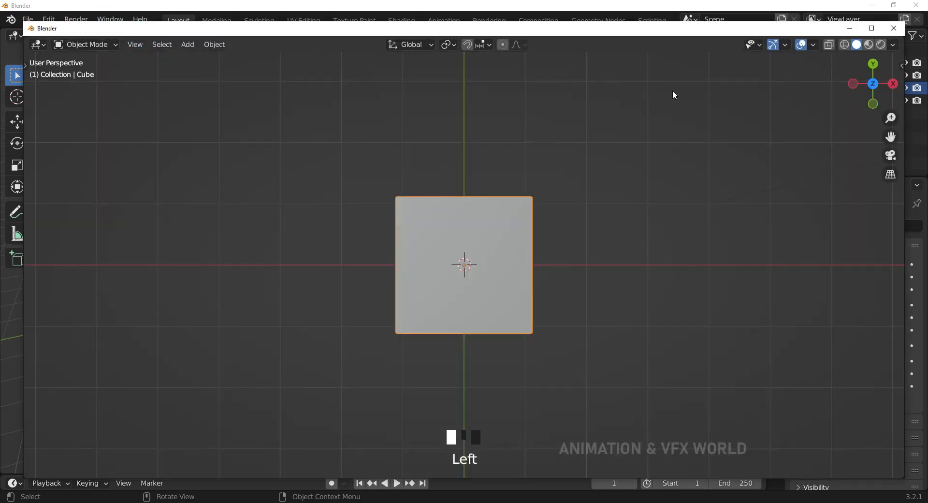
click(893, 28)
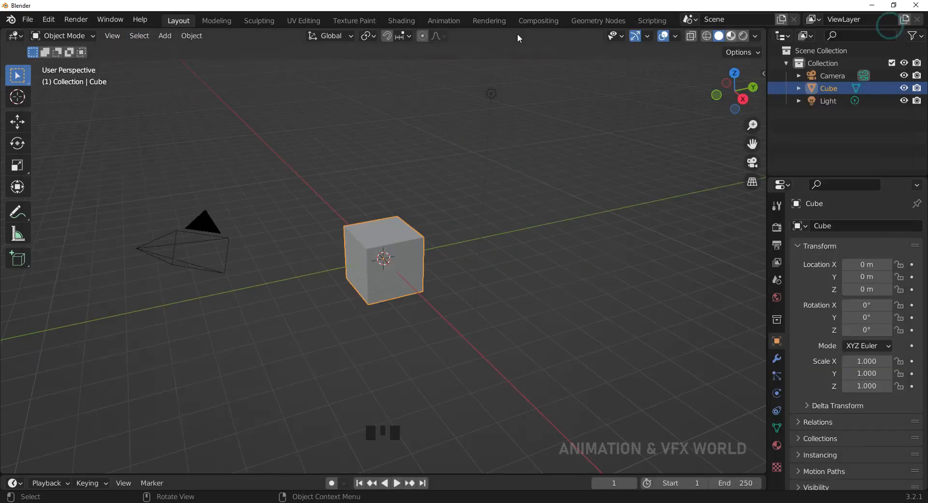
click(145, 20)
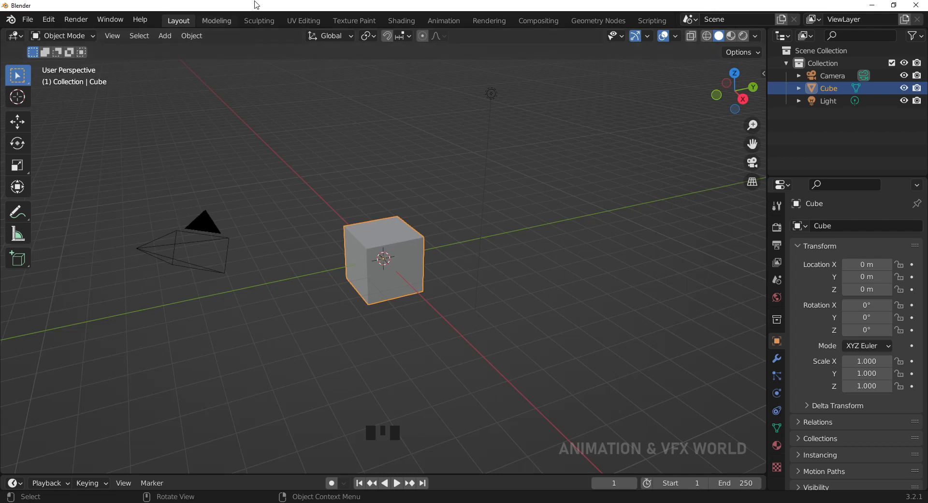
Step: Go through the Modeling workspace to Sculpting and deform the cube with several strokes of the Clay brush
click(222, 22)
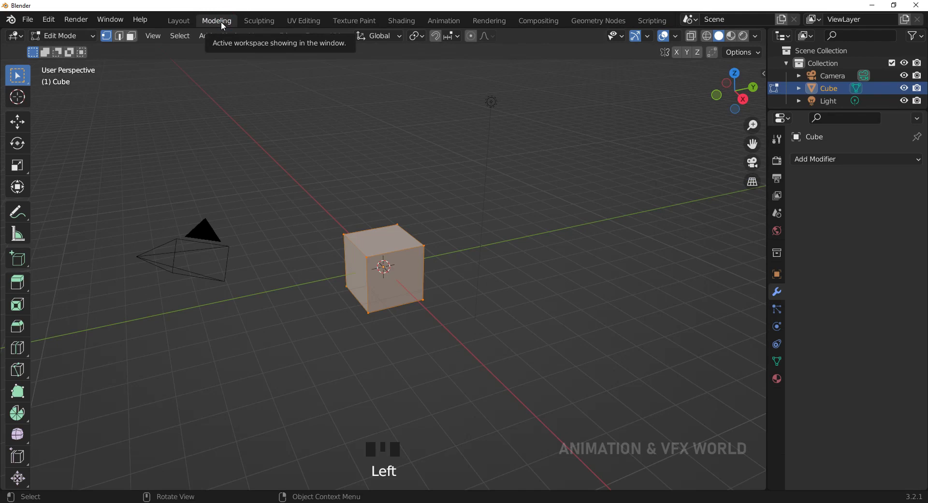
click(256, 20)
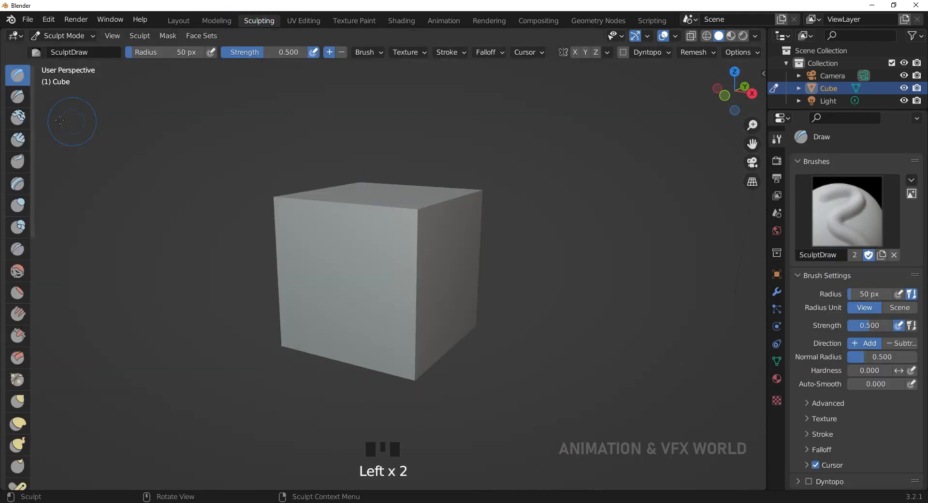
middle_drag(77, 145, 97, 184)
click(18, 117)
mouse_move(463, 301)
mouse_down()
mouse_move(305, 271)
mouse_move(338, 264)
mouse_up()
mouse_move(399, 251)
mouse_down()
mouse_move(402, 286)
mouse_move(370, 247)
mouse_up()
mouse_move(284, 204)
mouse_down()
mouse_move(369, 315)
mouse_move(487, 224)
mouse_up()
mouse_move(387, 215)
mouse_down()
mouse_move(353, 275)
mouse_move(309, 252)
mouse_move(423, 261)
mouse_up()
click(348, 230)
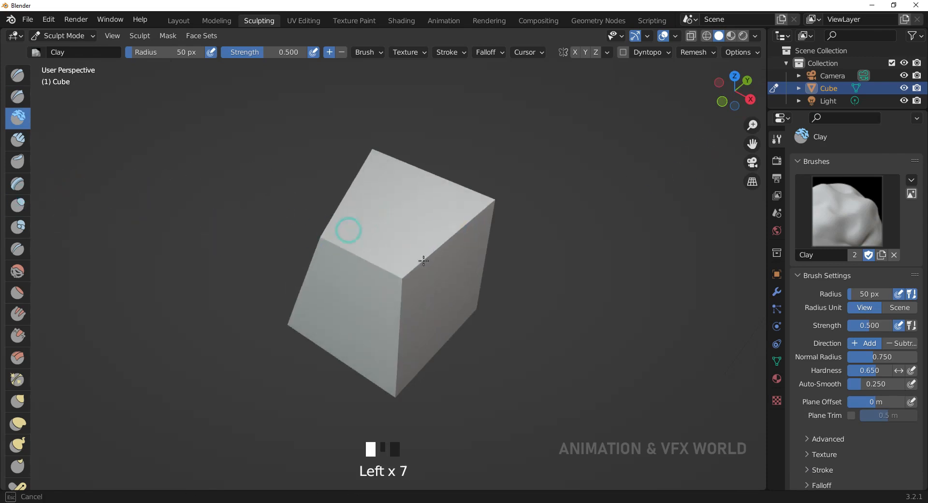
Step: Examine the deformed cube and its unwrapped layout in the UV Editing workspace
click(304, 20)
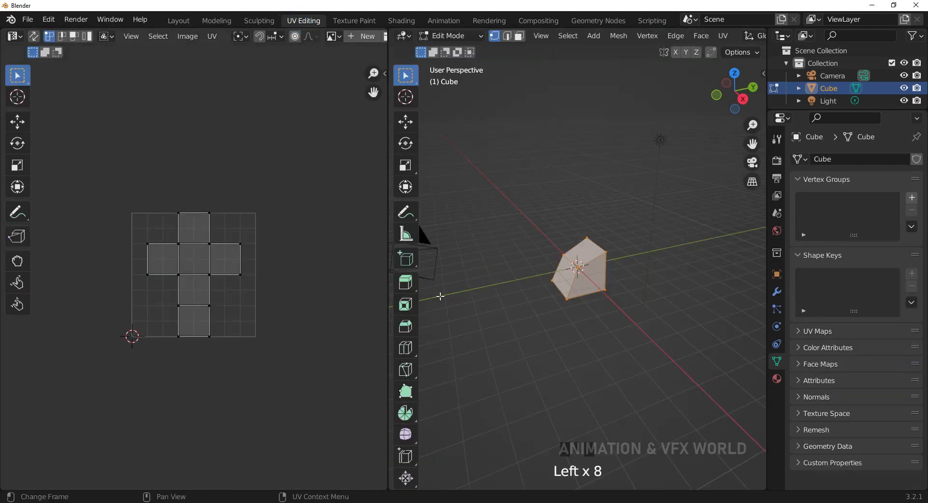
scroll(651, 265, up, 8)
scroll(640, 261, down, 6)
scroll(635, 258, up, 5)
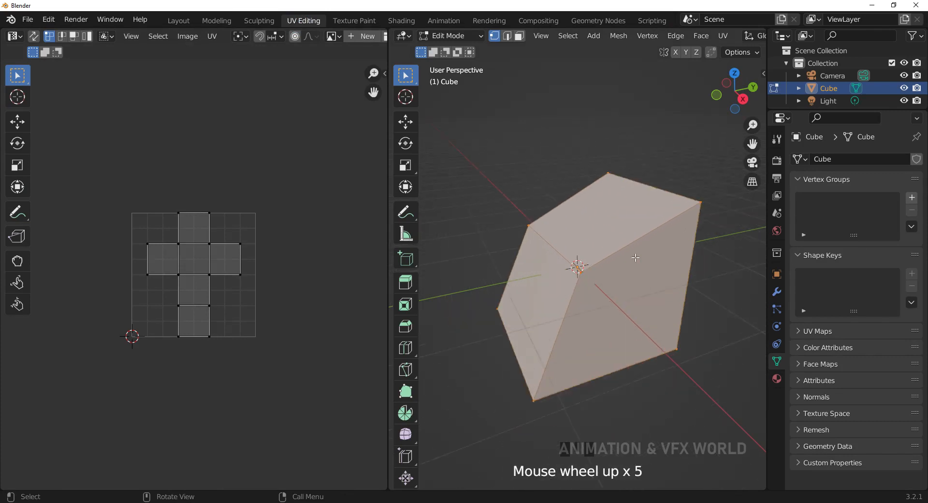
scroll(636, 257, up, 1)
middle_drag(635, 257, 547, 235)
scroll(602, 246, down, 3)
scroll(548, 235, up, 3)
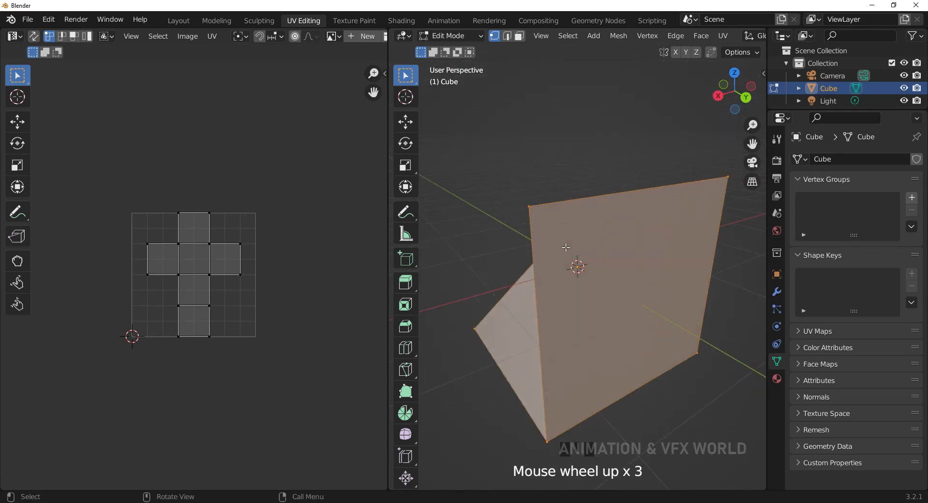
Step: In the Texture Paint workspace, set the TexDraw brush colour to black and try to paint the cube
click(360, 23)
scroll(628, 276, up, 5)
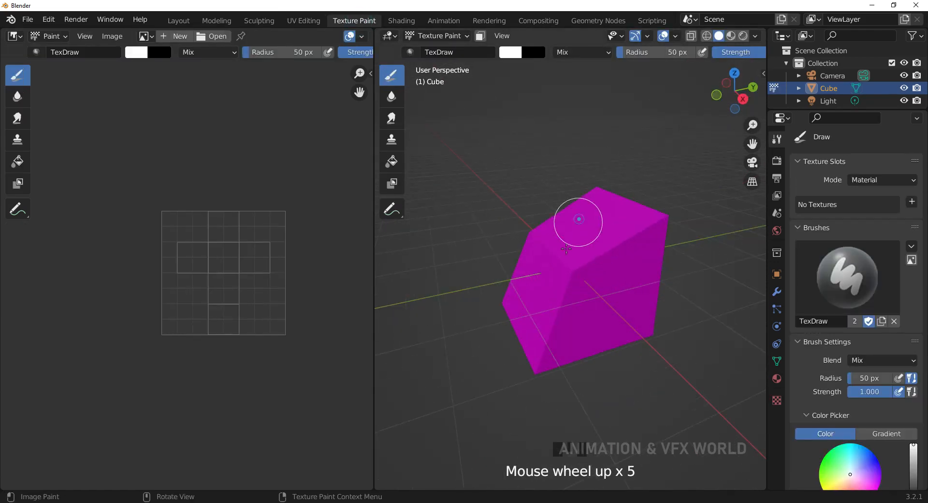
click(509, 51)
drag(574, 203, 574, 214)
click(562, 129)
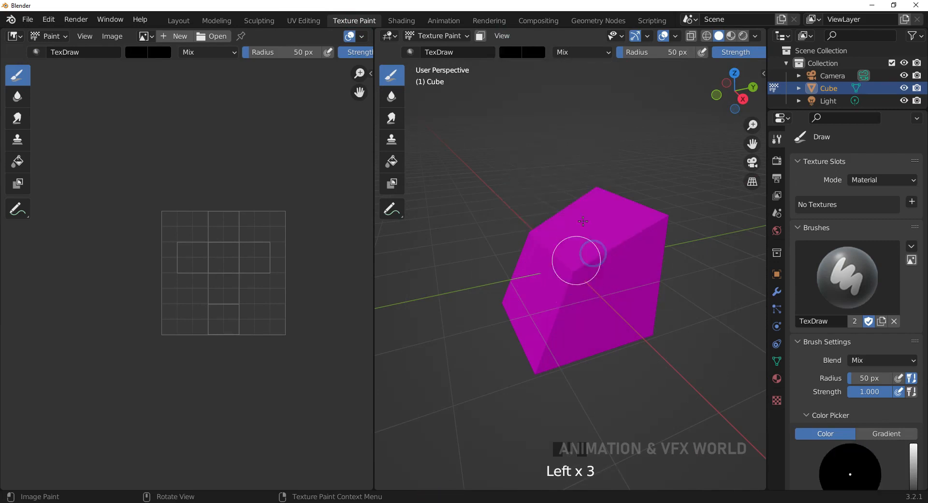
Step: Examine the cube from several angles in the Shading workspace with its material preview
click(402, 21)
middle_drag(460, 174, 478, 182)
scroll(479, 181, up, 6)
scroll(513, 154, down, 7)
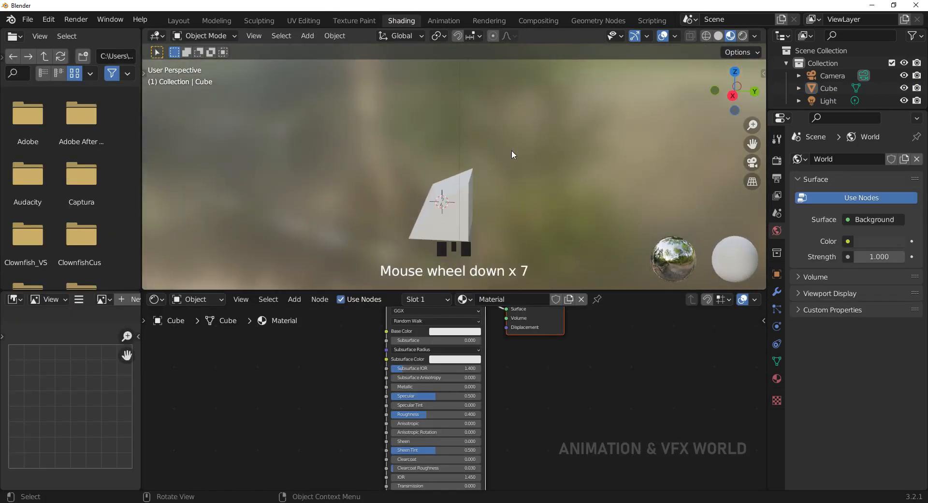
middle_drag(513, 154, 371, 182)
scroll(456, 205, down, 1)
middle_drag(461, 207, 472, 191)
scroll(467, 218, up, 7)
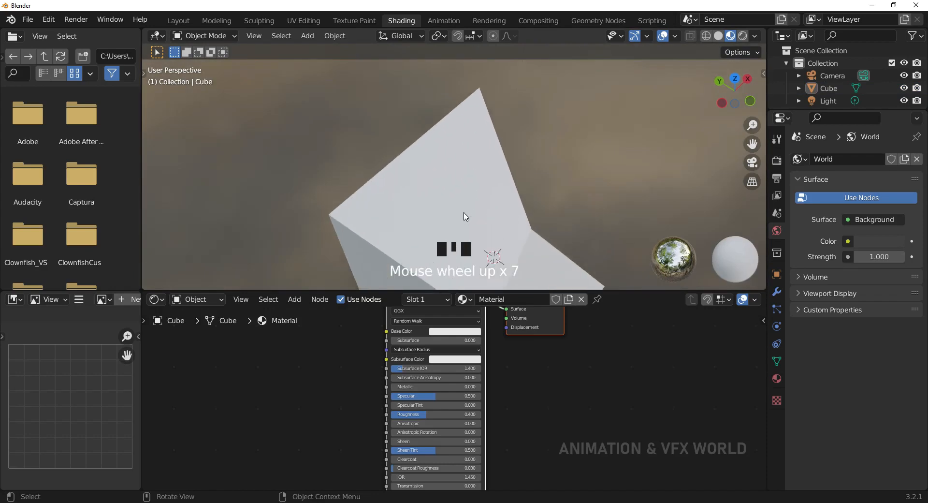
Step: Look through the Animation, Rendering, Compositing, Geometry Nodes and Scripting workspaces in turn
click(448, 21)
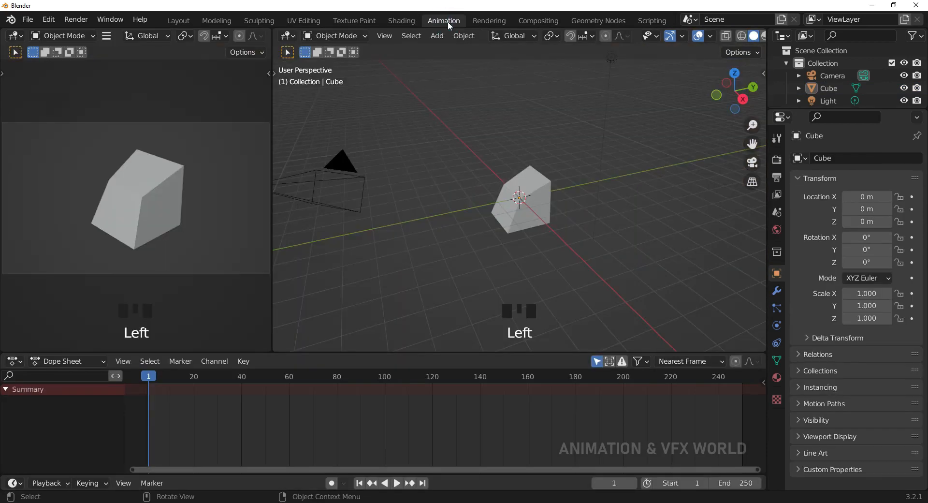
scroll(537, 290, up, 5)
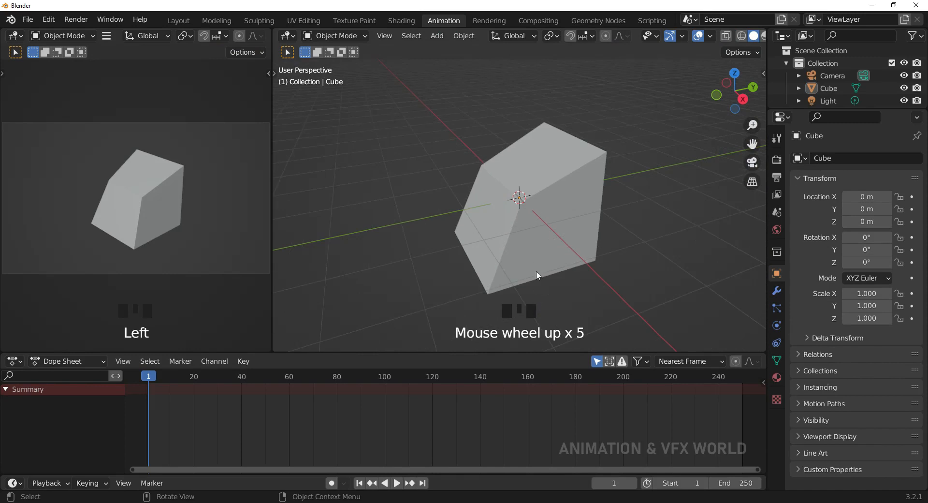
click(489, 20)
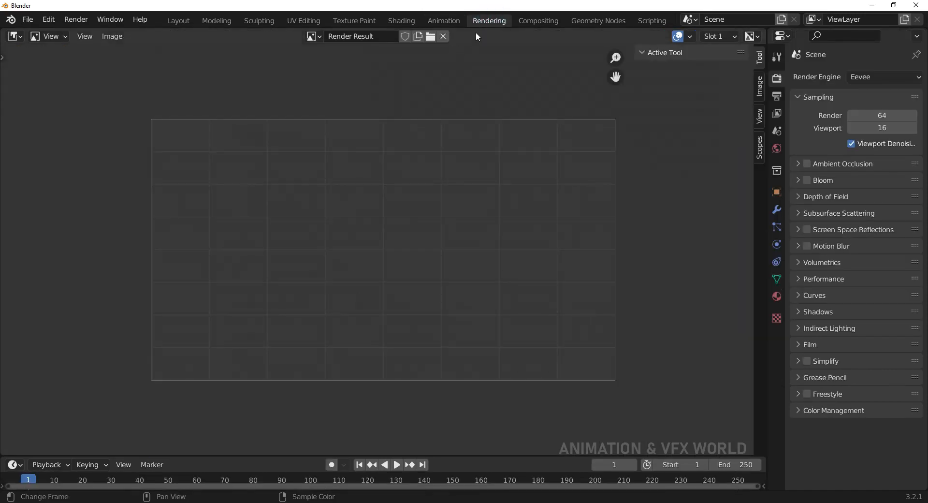
click(544, 20)
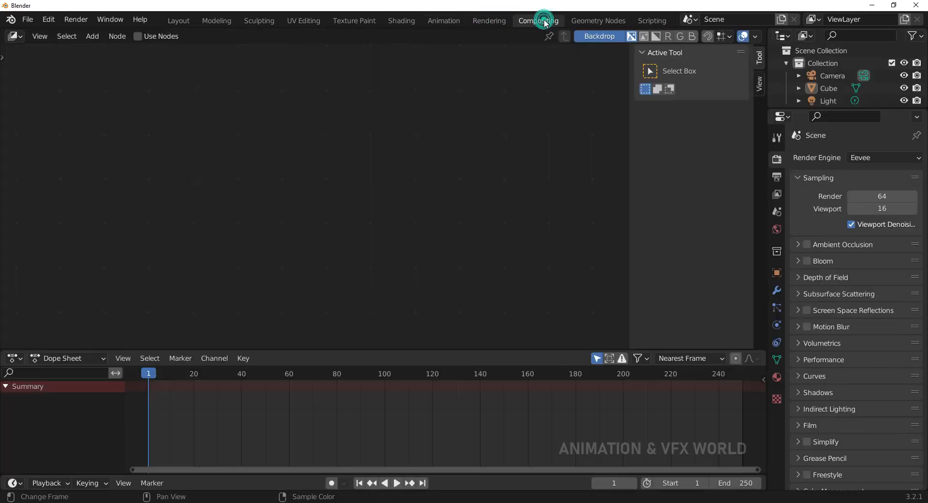
click(593, 22)
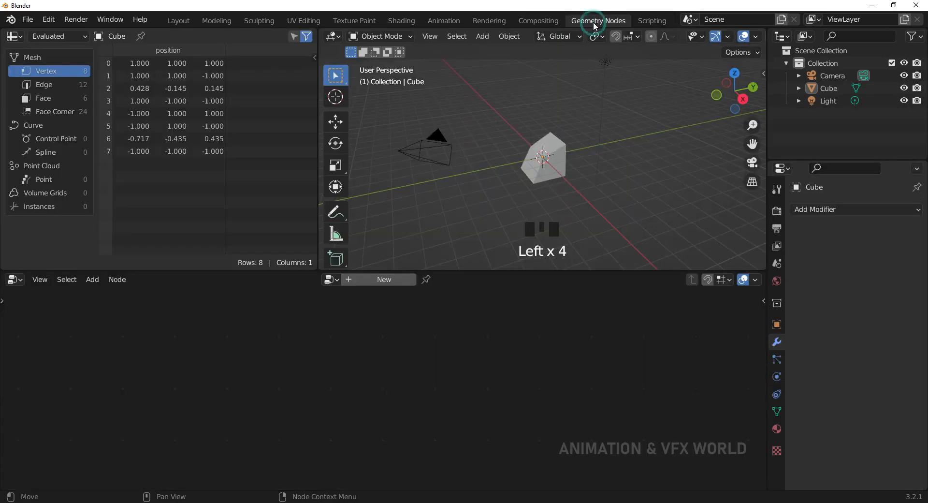
click(652, 21)
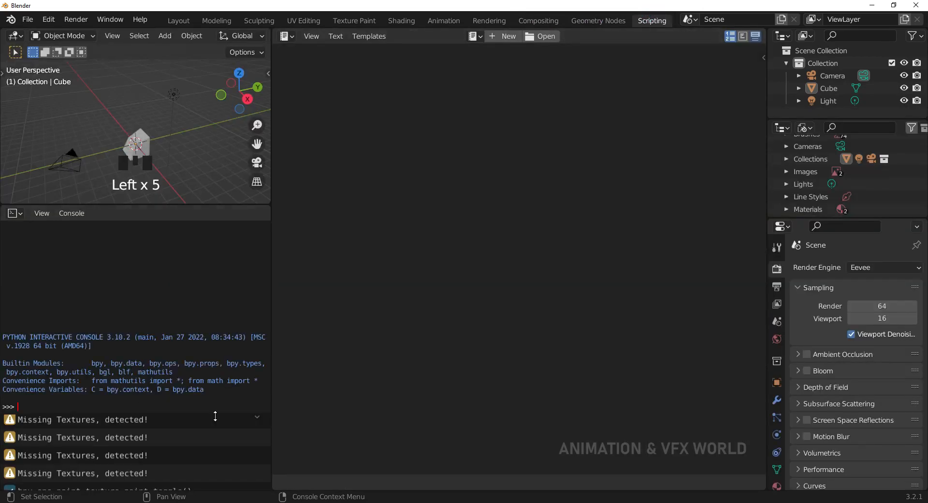
click(659, 26)
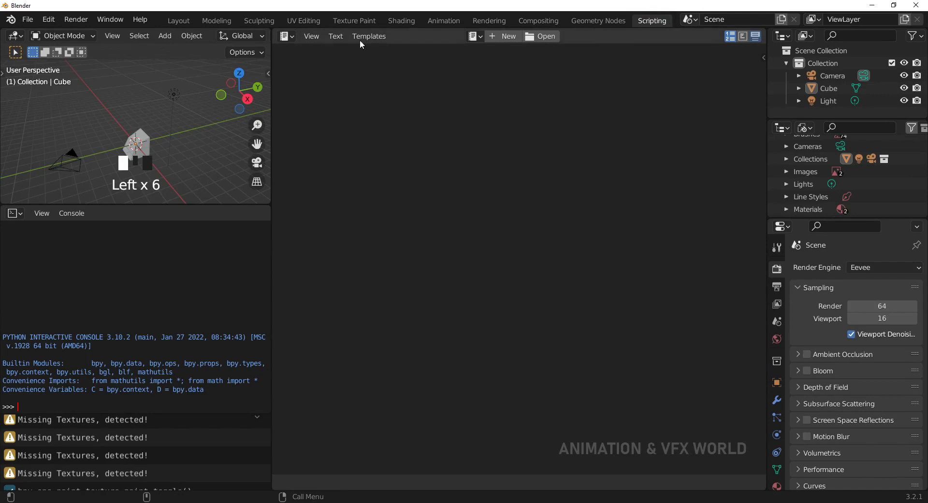
Step: Return to the Layout workspace, select the deformed cube and clear the selection
click(179, 21)
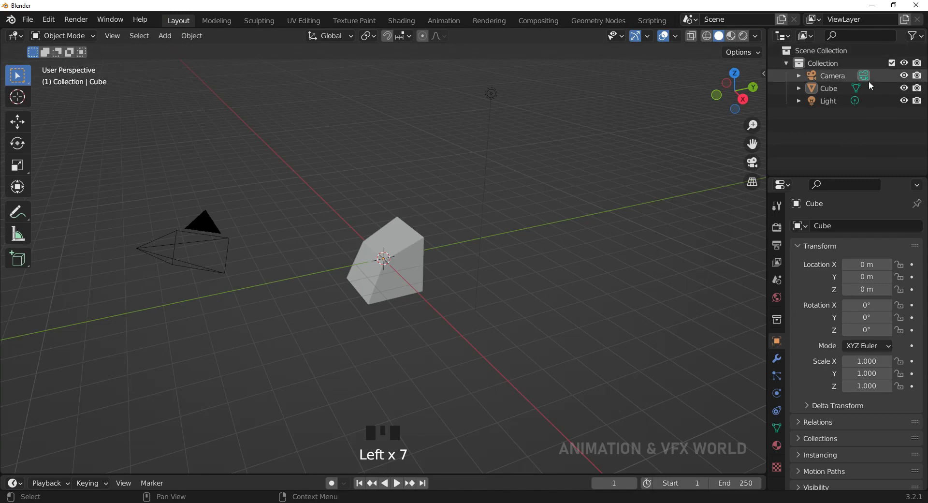
click(414, 256)
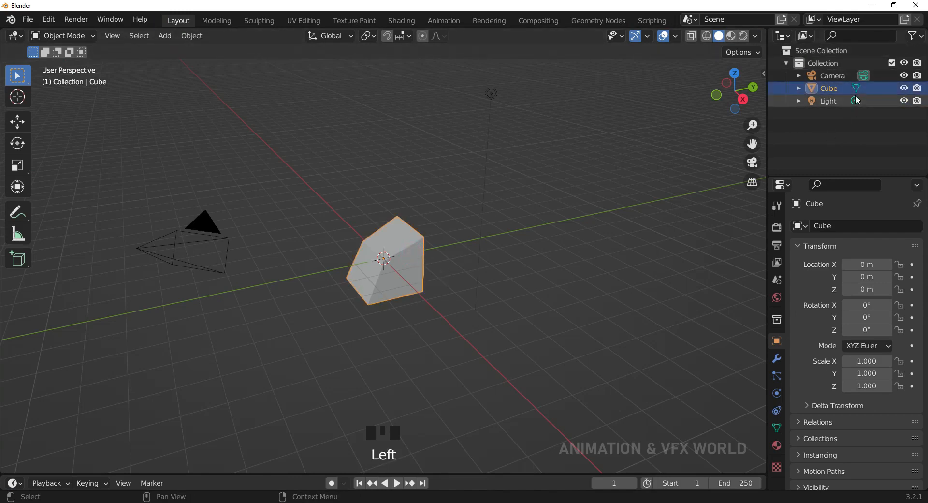
click(643, 252)
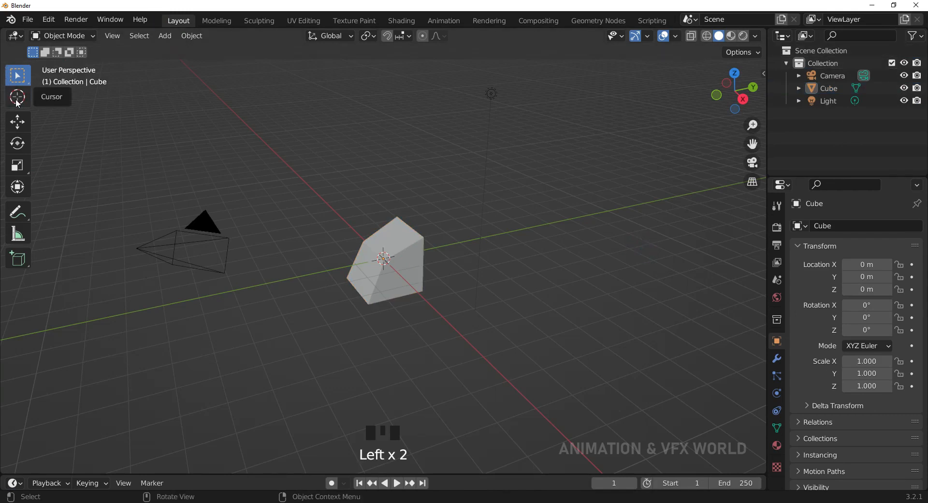
Step: Toggle the 3D viewport's toolbar off and on repeatedly, leaving it hidden
key(t)
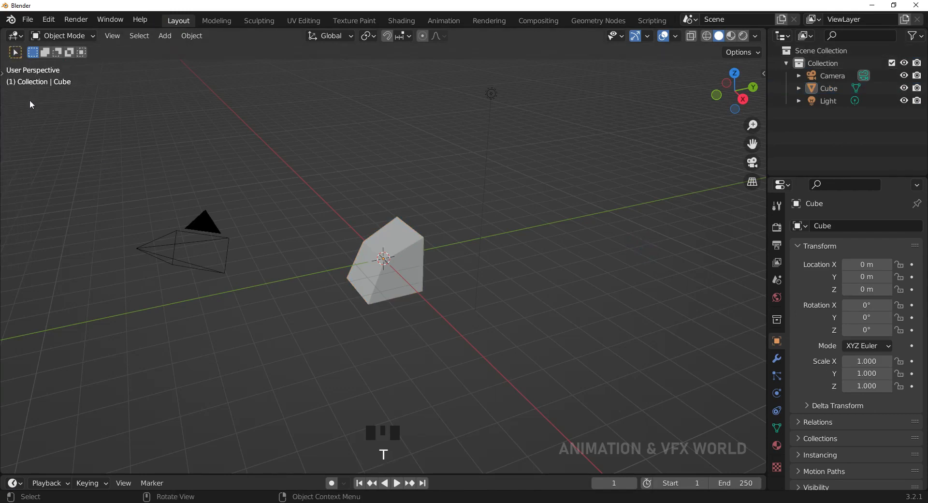
click(5, 75)
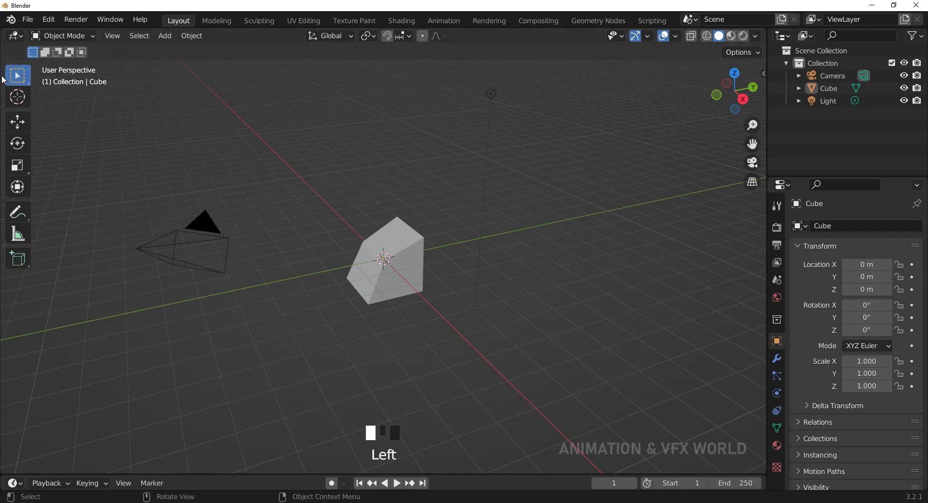
key(t)
key(t)
key(t)
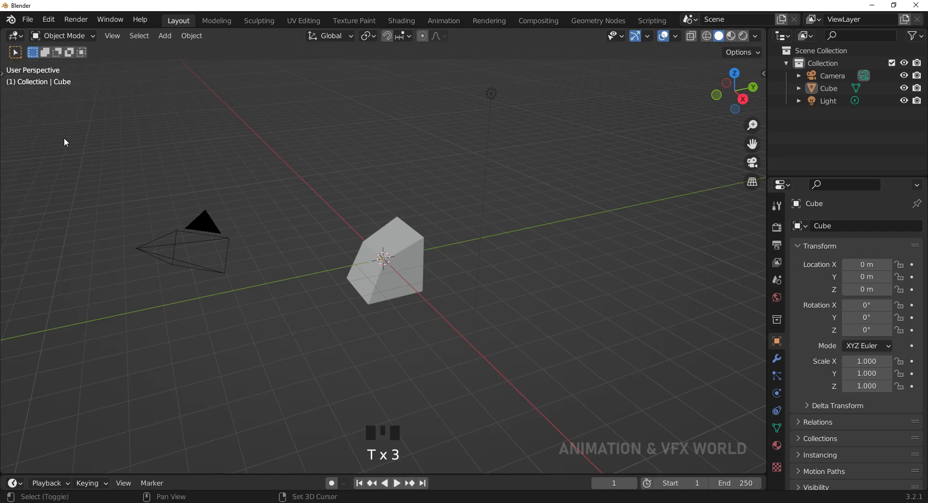
Step: Call up the floating tool list in the viewport, dismiss it and show the toolbar again
key(shift+space)
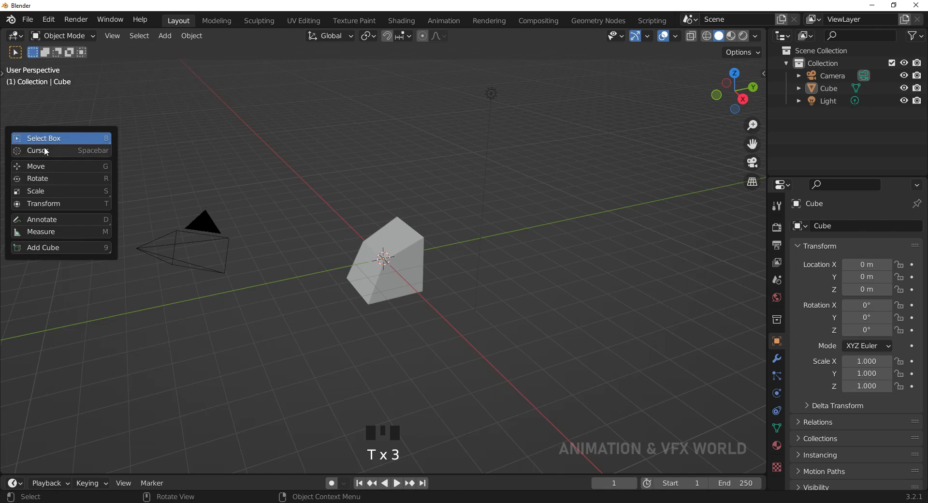
drag(73, 129, 113, 130)
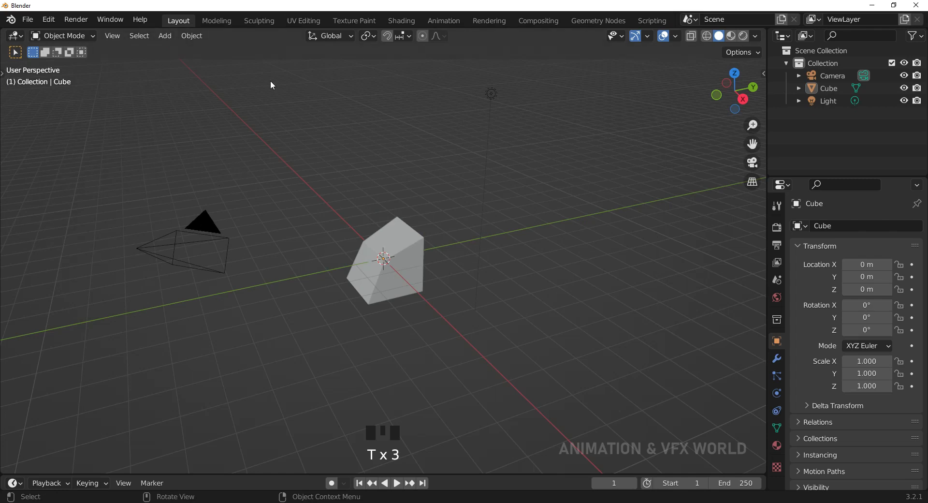
key(t)
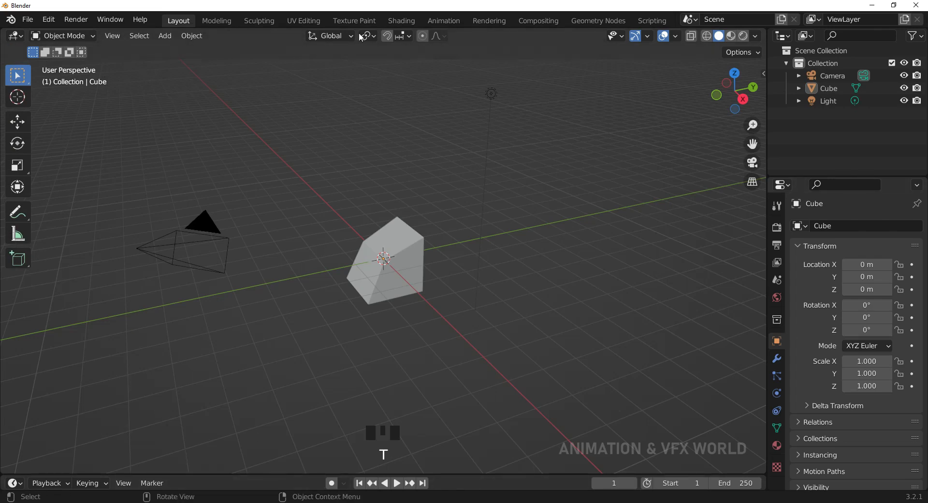
Step: Show the deformed cube in front orthographic view
click(546, 155)
key(KP_1)
scroll(512, 237, up, 3)
shift+middle_drag(486, 199, 495, 211)
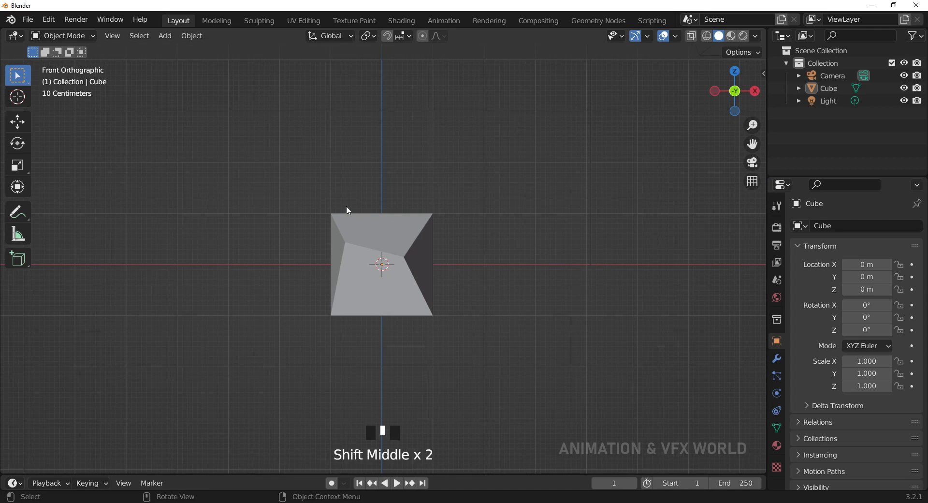
Step: Set the viewport shading to Wireframe and inspect the cube's edges, ending in front view
key(z)
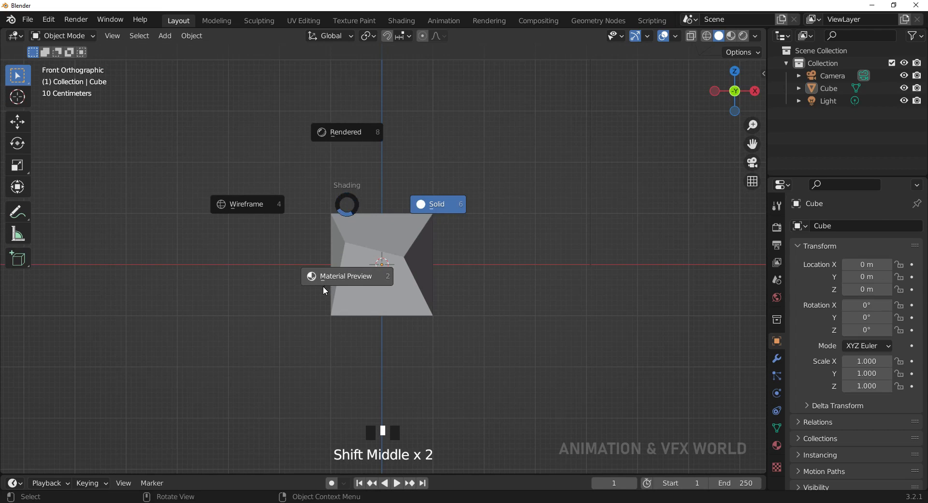
click(248, 200)
scroll(424, 215, up, 4)
scroll(431, 213, down, 3)
middle_drag(431, 213, 403, 230)
key(KP_1)
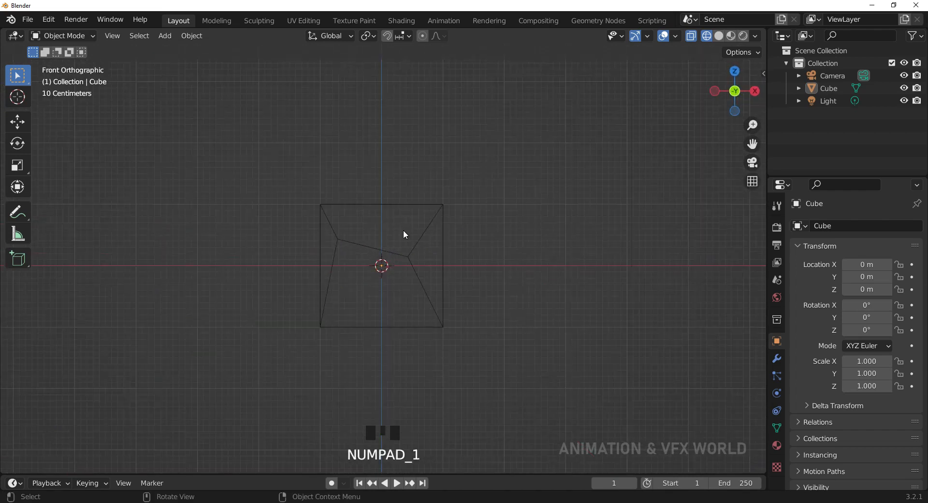
Step: Change the viewport shading to Material Preview and back to Solid
key(z)
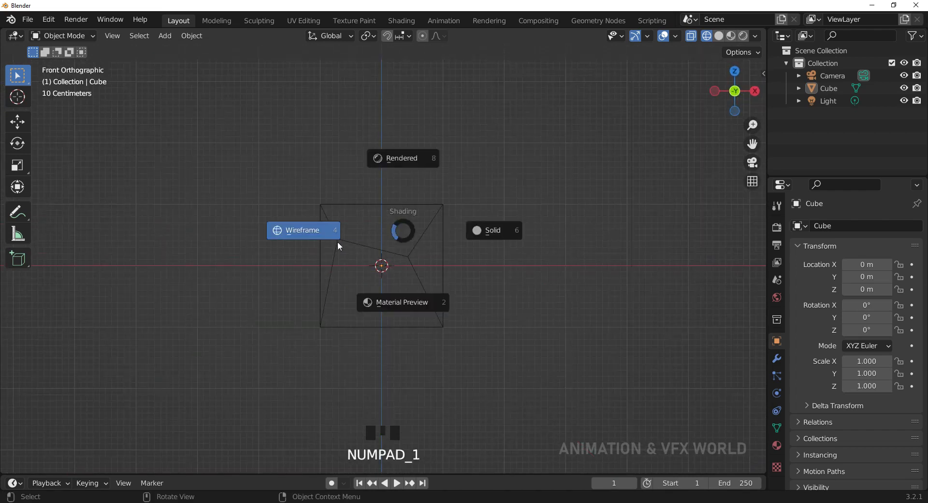
click(408, 300)
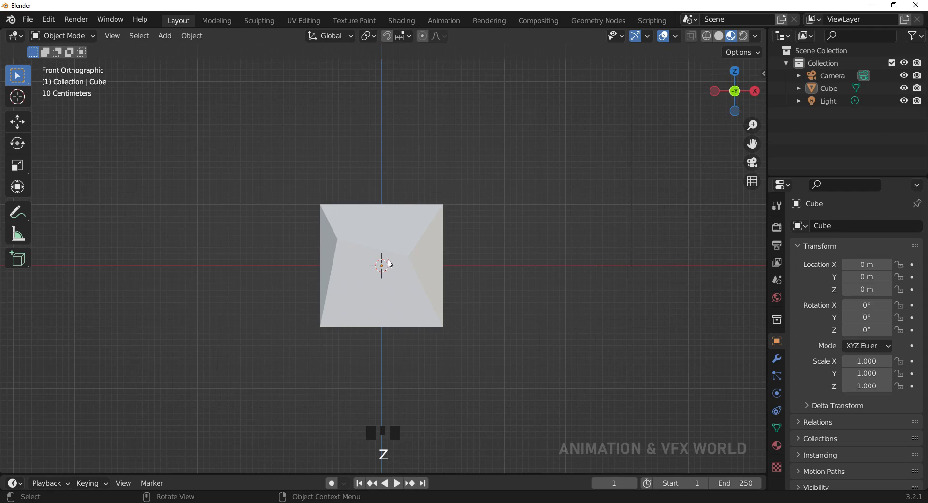
key(z)
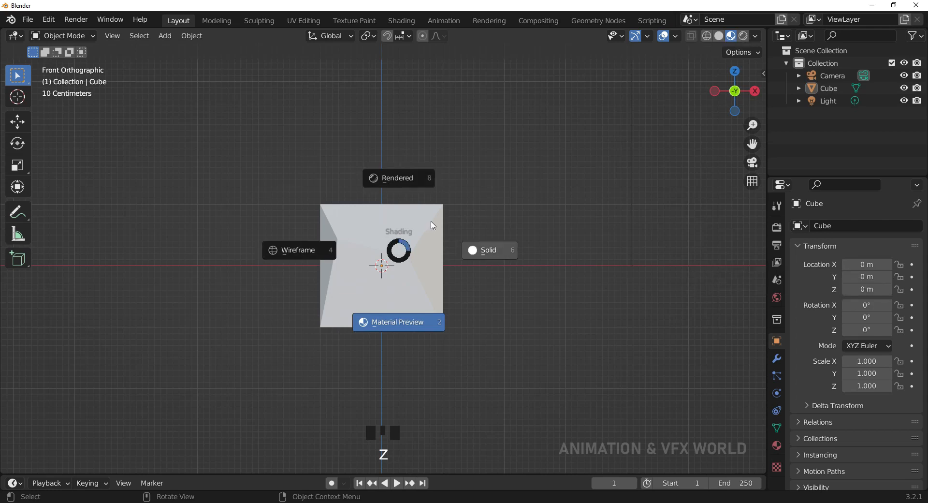
click(486, 258)
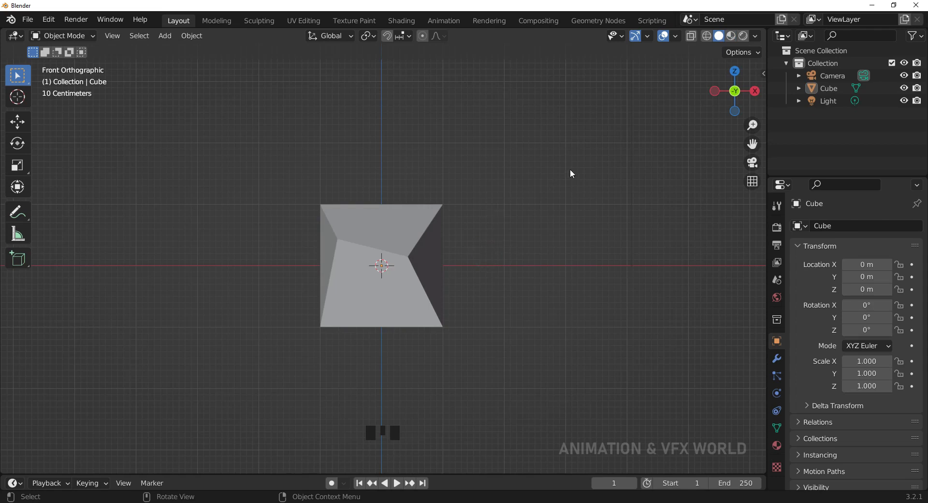
Step: Put the cube into Weight Paint mode, review the available interaction modes and return to Object Mode
key(ctrl+Tab)
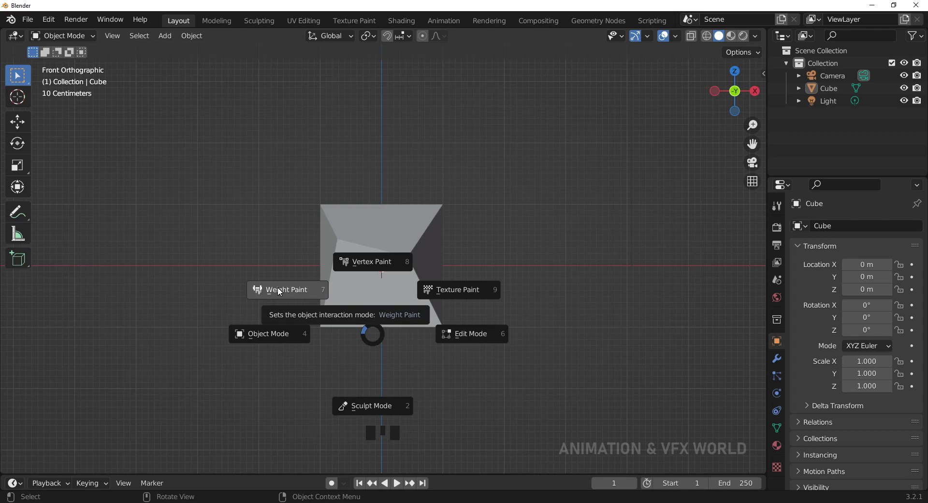
click(95, 39)
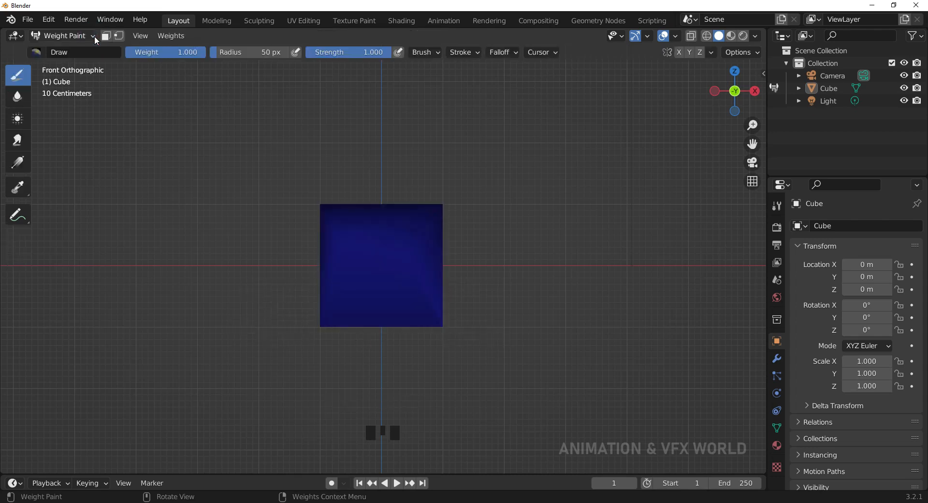
click(94, 36)
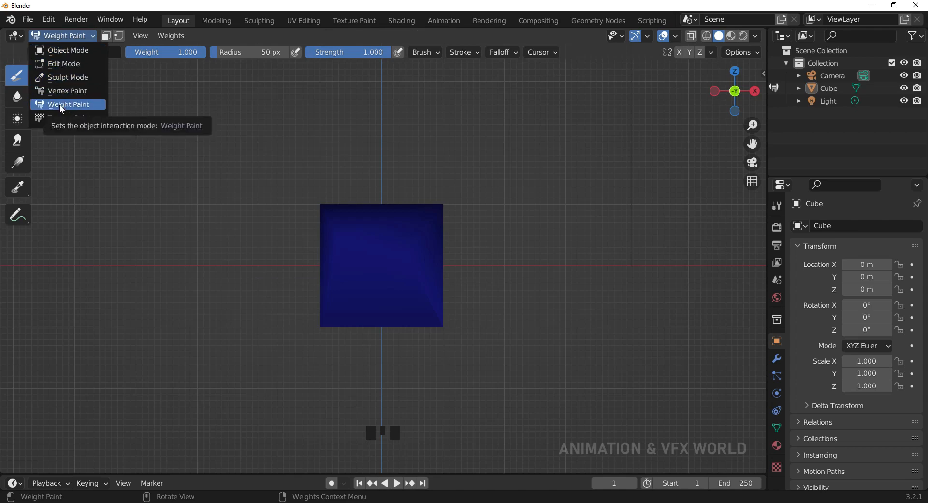
click(98, 36)
click(72, 36)
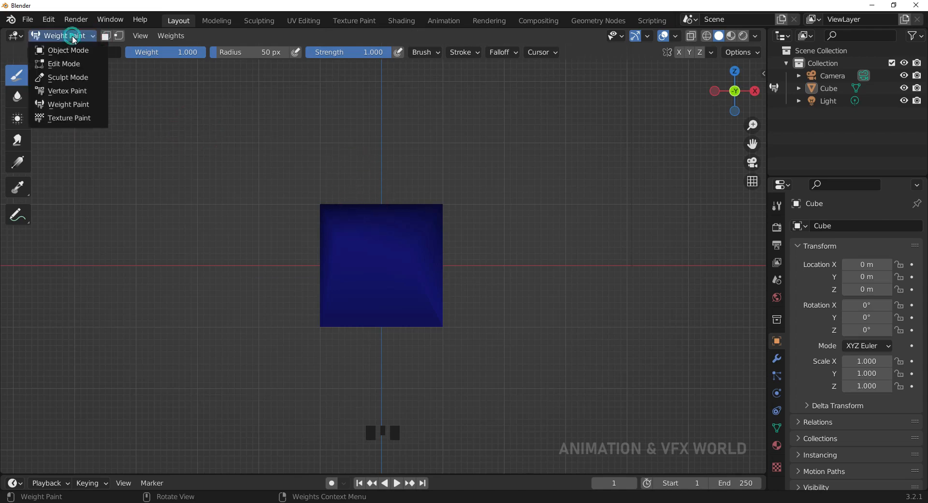
click(74, 53)
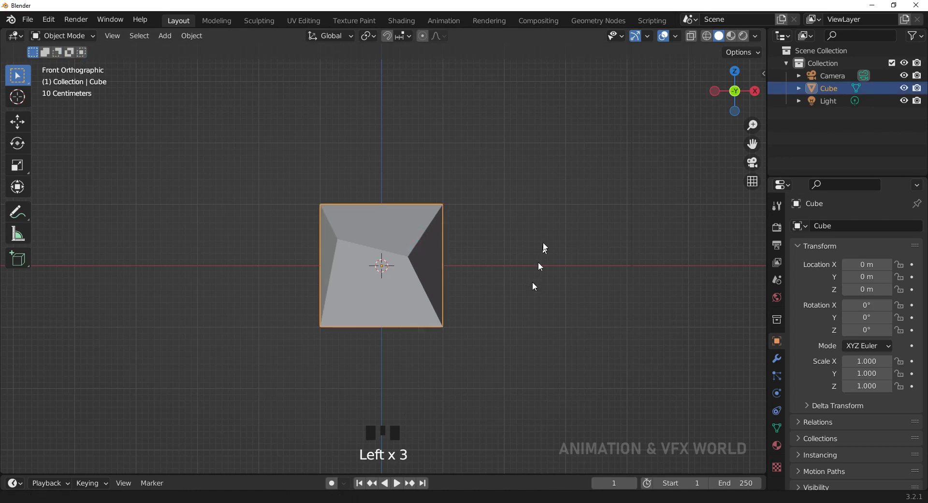
Step: Limit transforms to Origins in the tool options and try to move the selected cube's origin with the Move tool
shift+middle_drag(542, 256, 553, 214)
click(596, 248)
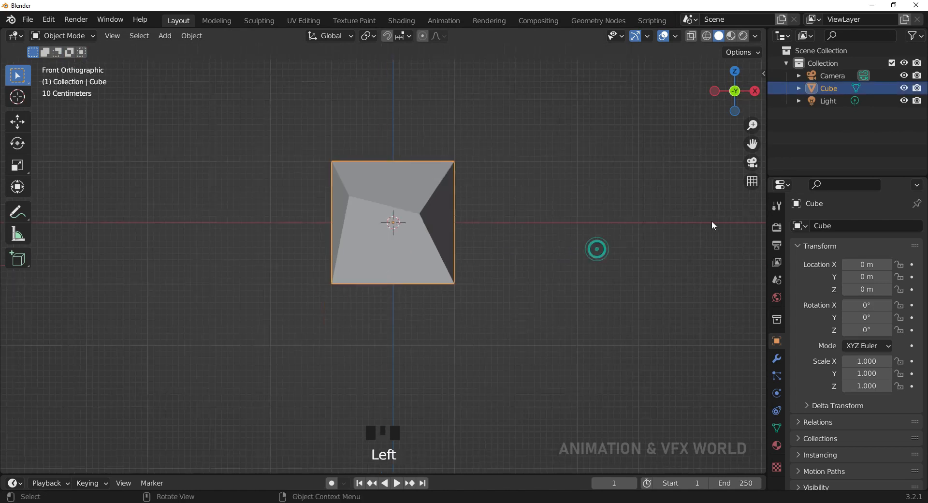
click(777, 206)
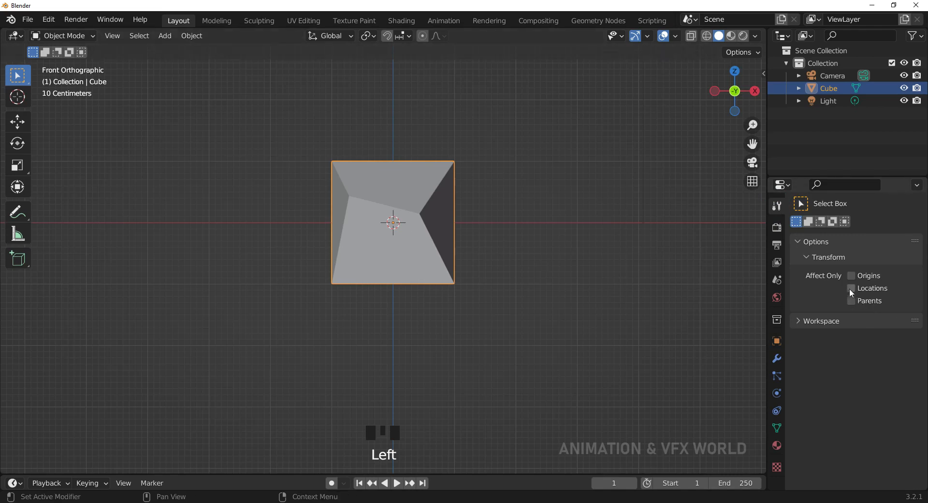
click(851, 275)
click(18, 122)
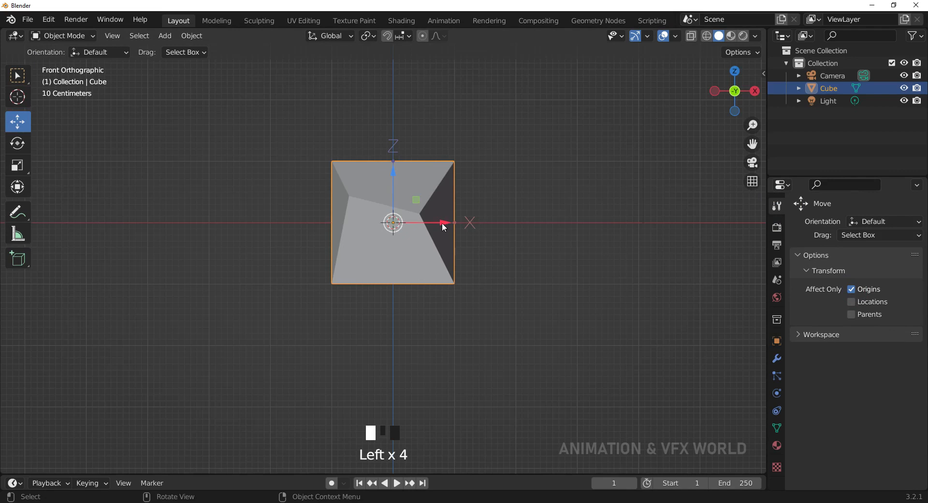
drag(441, 223, 451, 276)
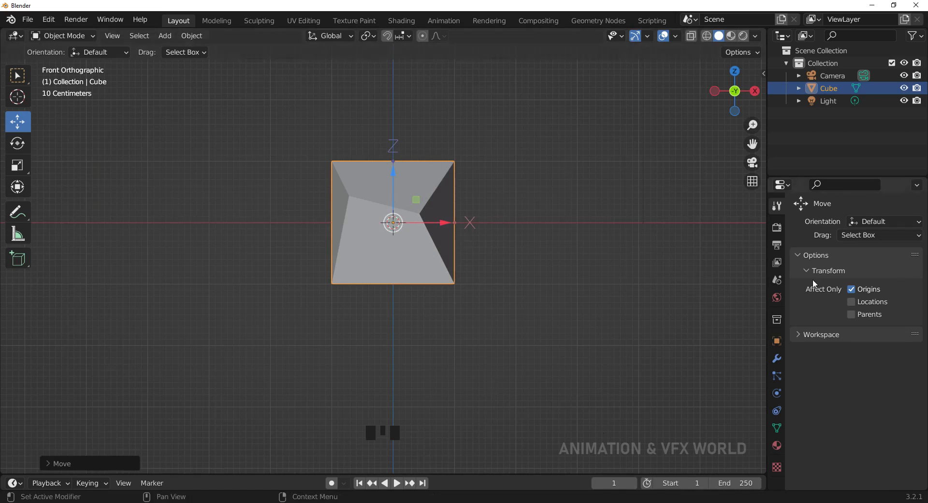
Step: Examine the scene's render properties and the available render engines, leaving Eevee selected
click(777, 229)
click(392, 229)
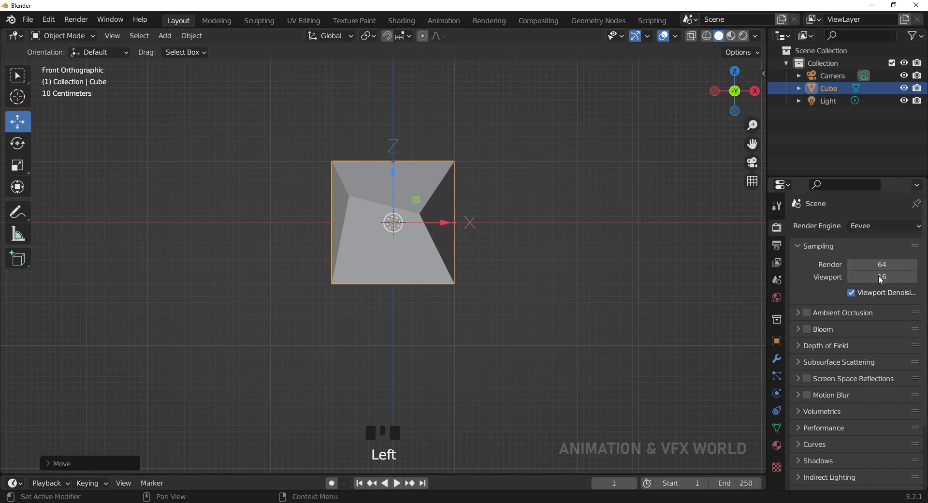
click(868, 228)
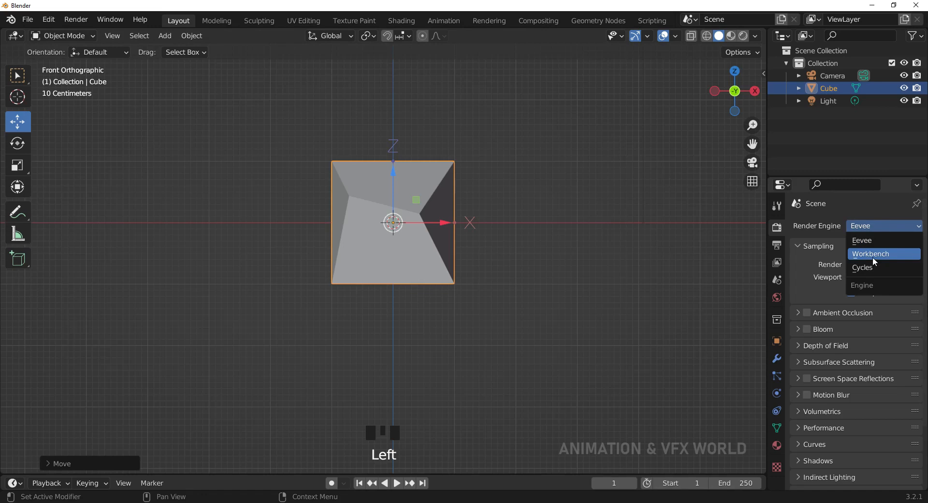
click(894, 237)
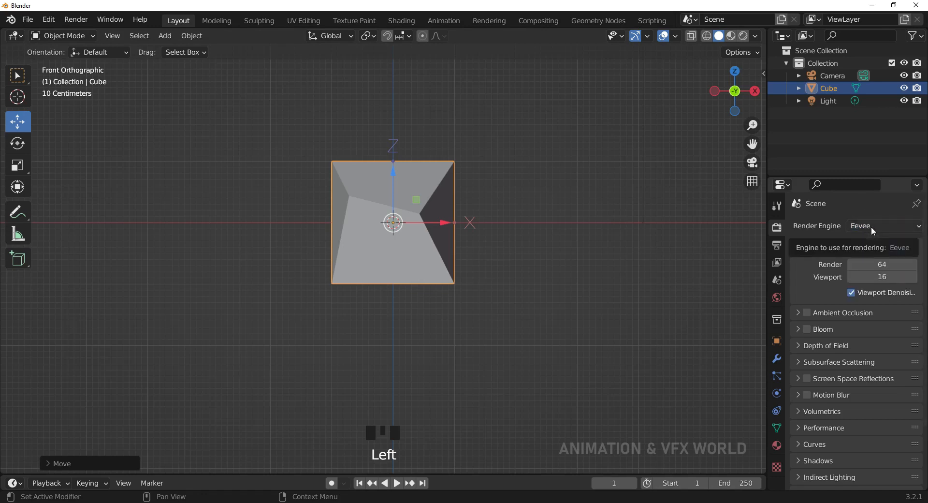
click(876, 225)
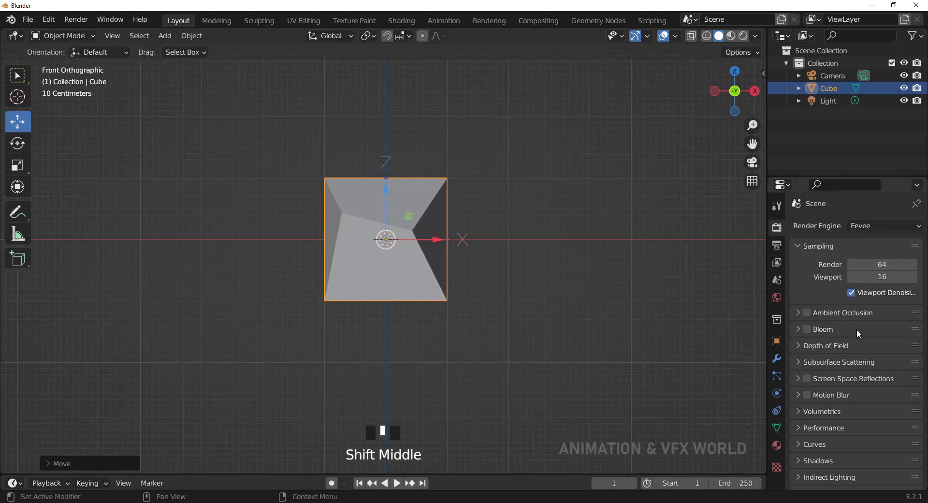
scroll(862, 338, down, 3)
scroll(863, 345, up, 10)
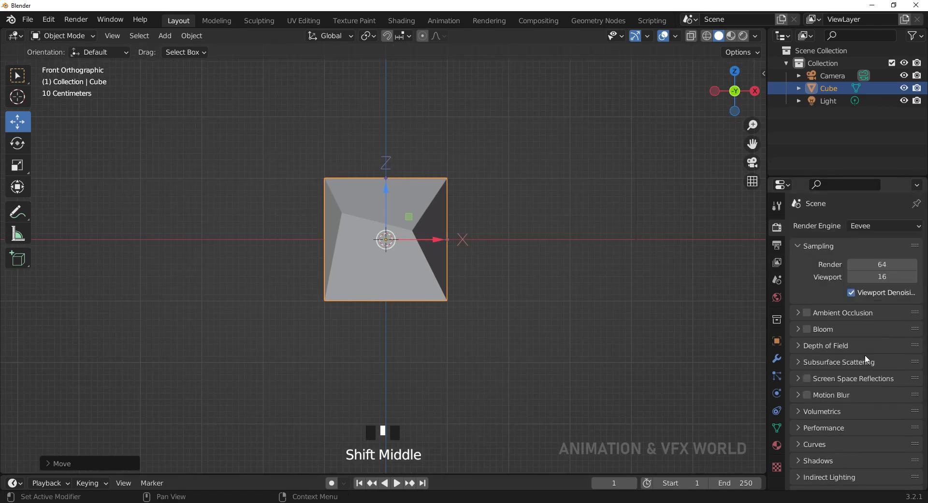
Step: Examine the output properties and the image and movie file formats on offer, keeping PNG
click(777, 246)
scroll(904, 338, down, 5)
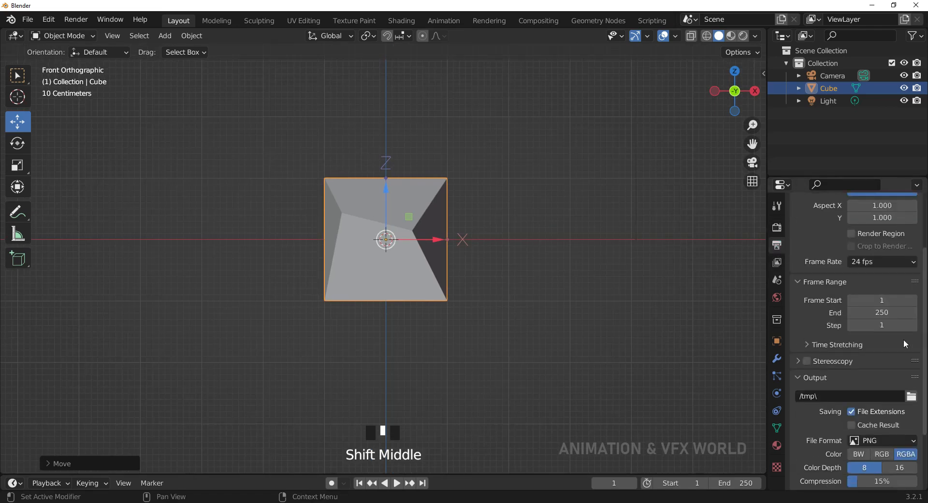
scroll(882, 384, down, 2)
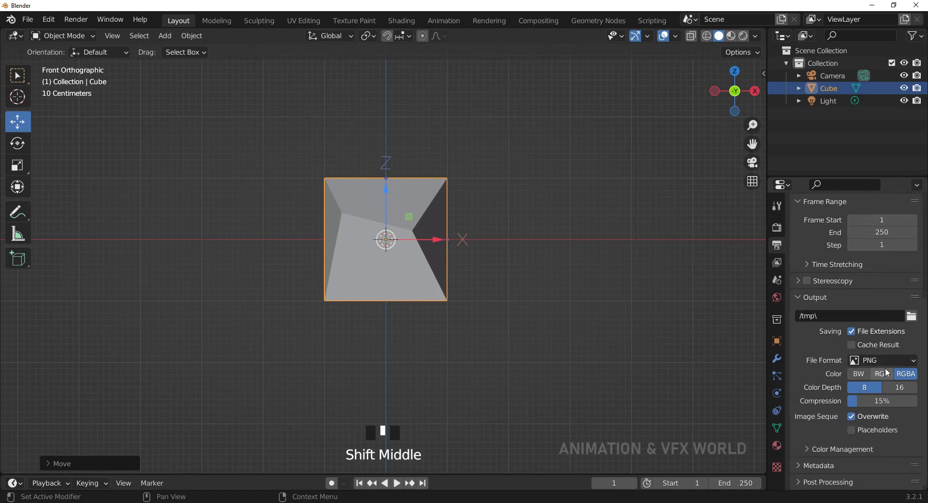
click(886, 361)
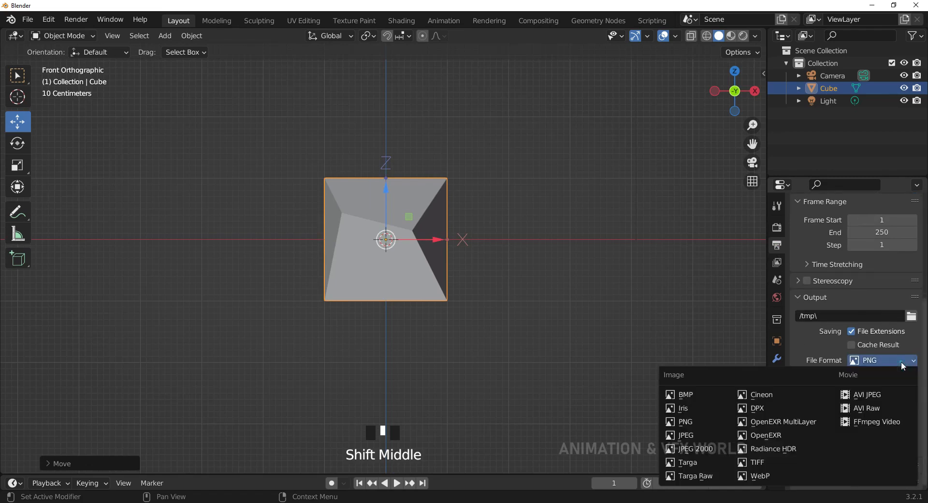
click(712, 425)
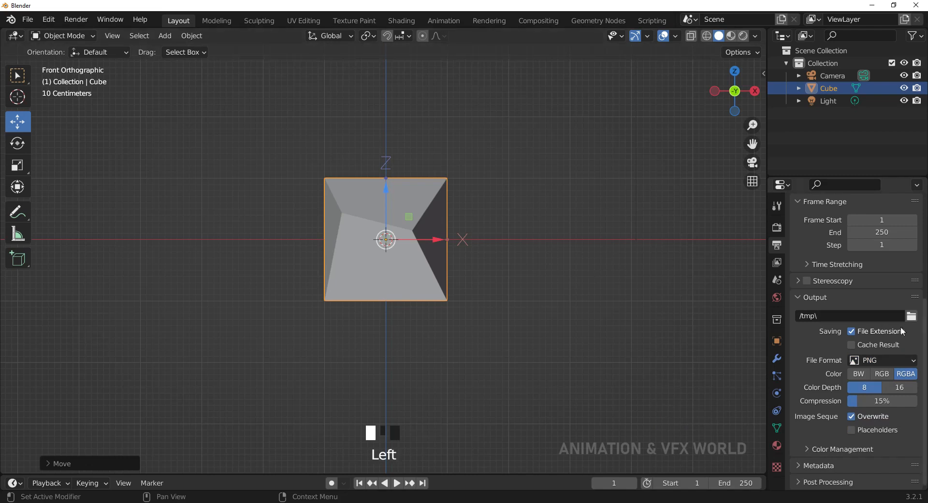
click(908, 363)
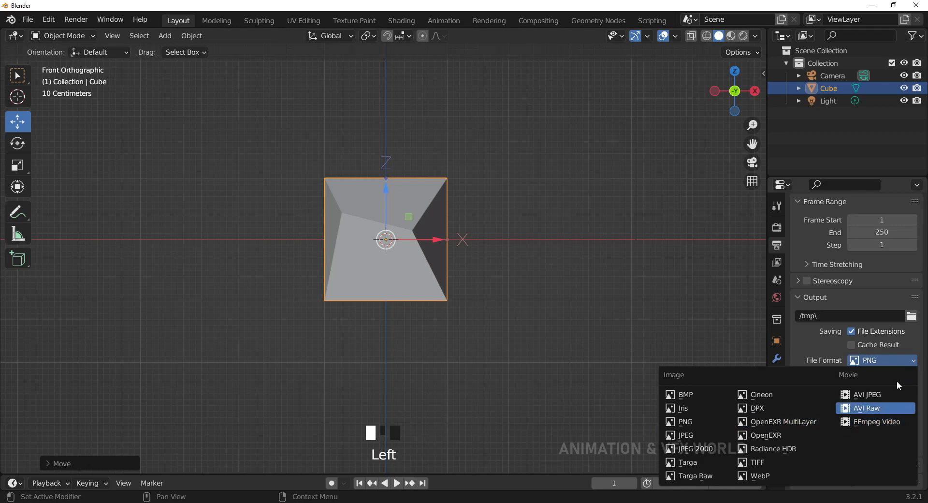
click(897, 357)
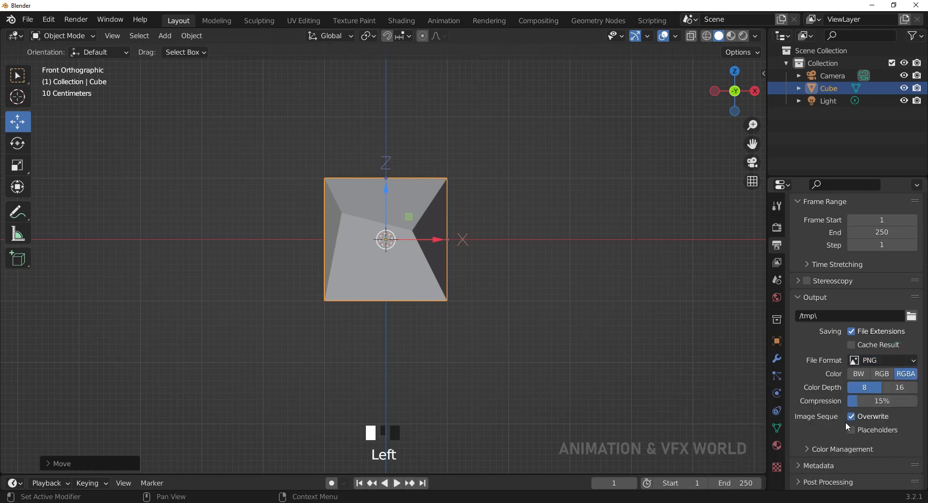
Step: Browse the rendered images in the output folder C:\tmp\ and close the file browser without choosing a path
click(911, 315)
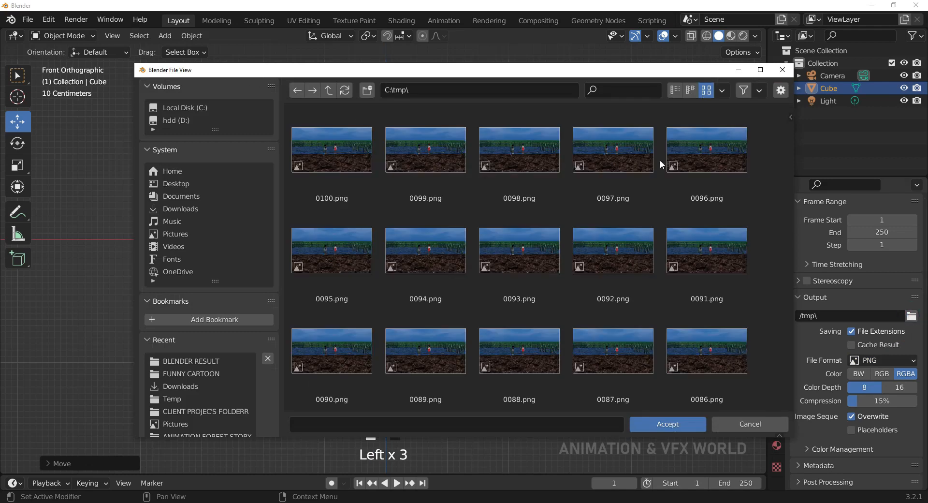
scroll(213, 283, down, 3)
scroll(214, 283, up, 3)
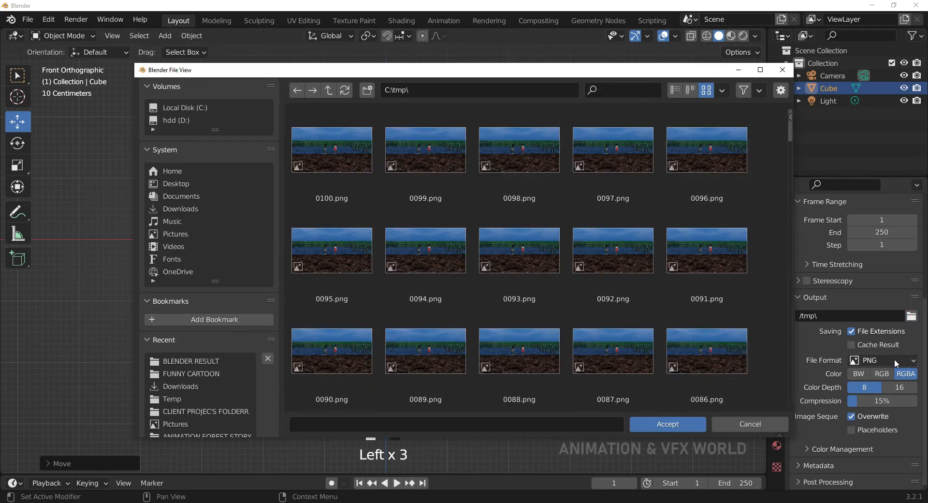
click(783, 70)
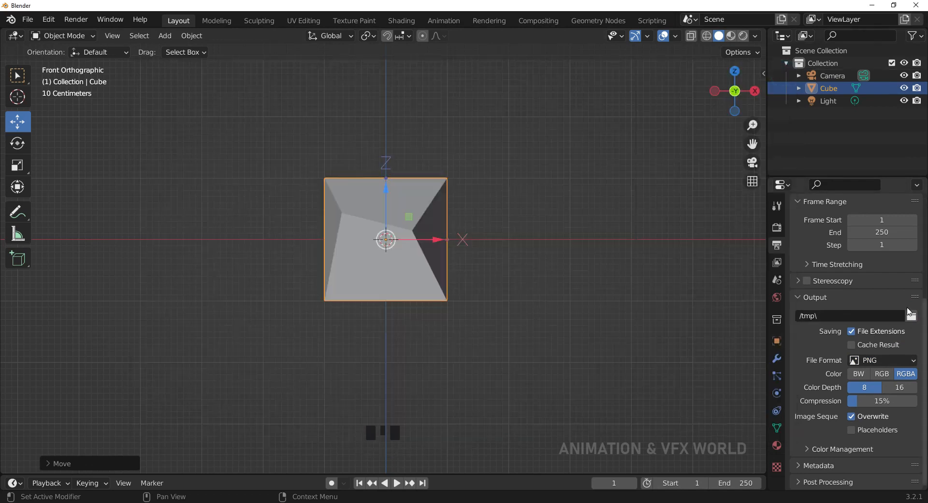
Step: Look at the View Layer properties and the cube's modifier properties
click(776, 262)
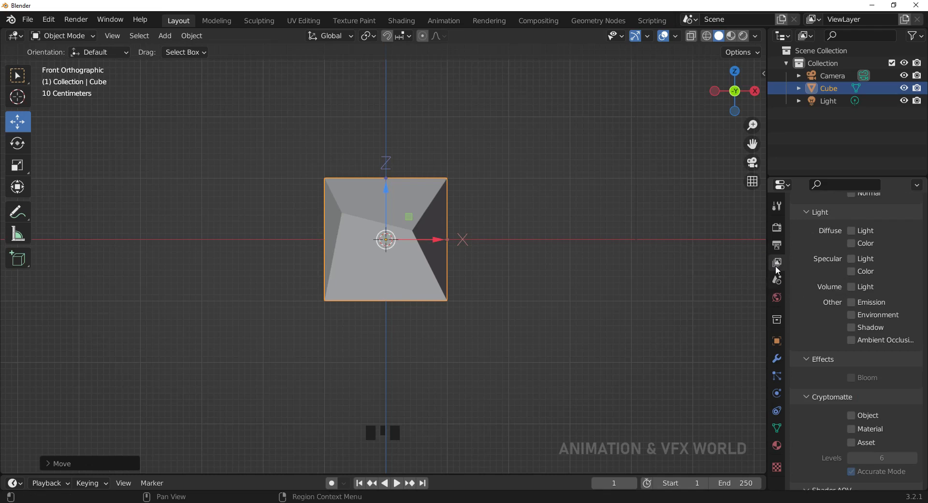
click(777, 358)
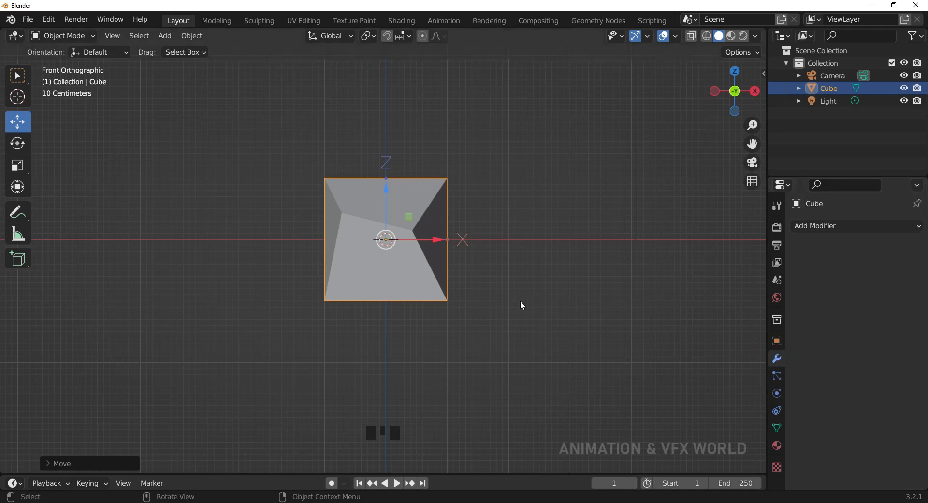
Step: Delete all the objects in the scene
click(547, 293)
click(427, 281)
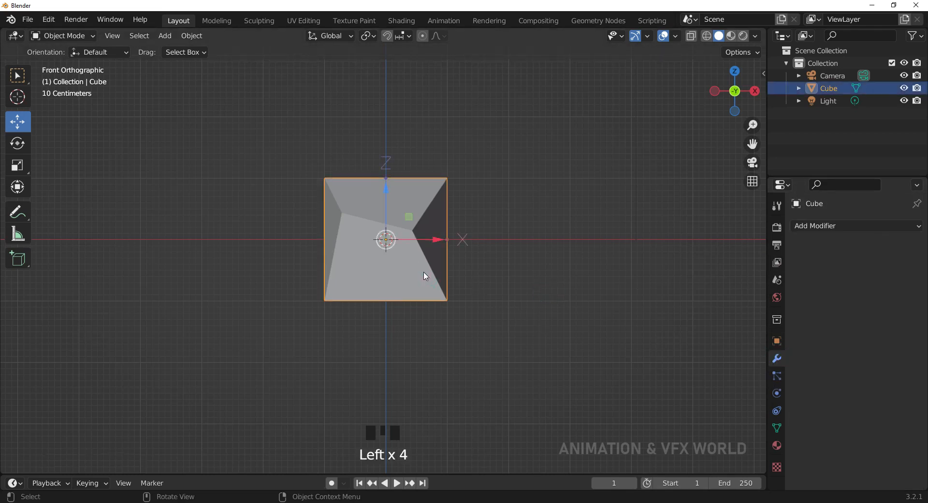
key(a)
key(Delete)
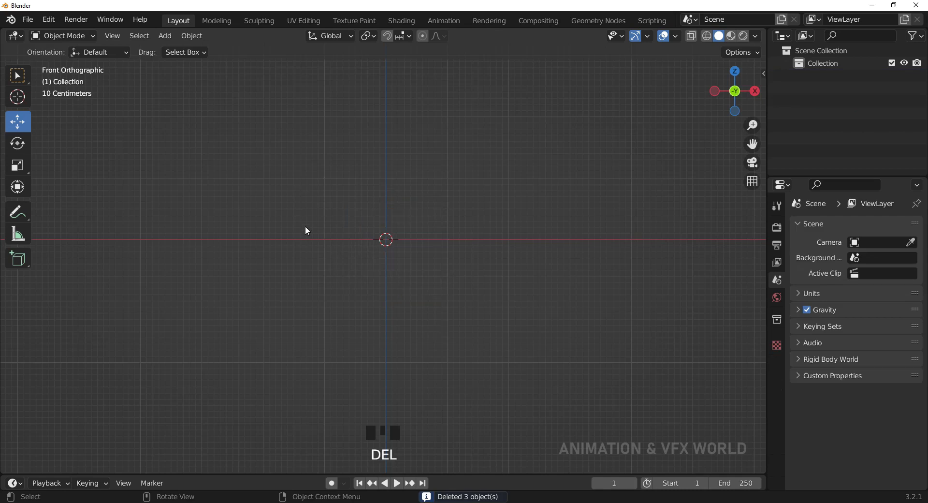
Step: Add a cube mesh at the centre of the empty scene
key(shift+a)
mouse_move(306, 227)
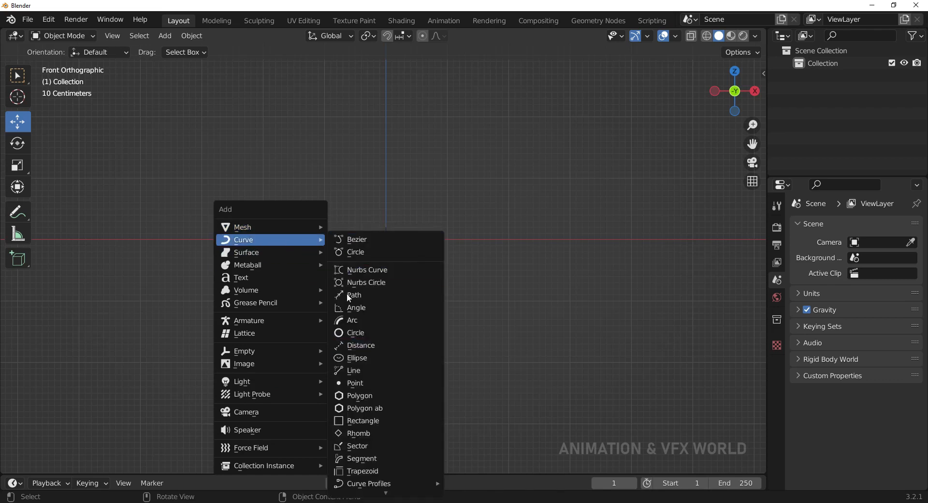
click(365, 239)
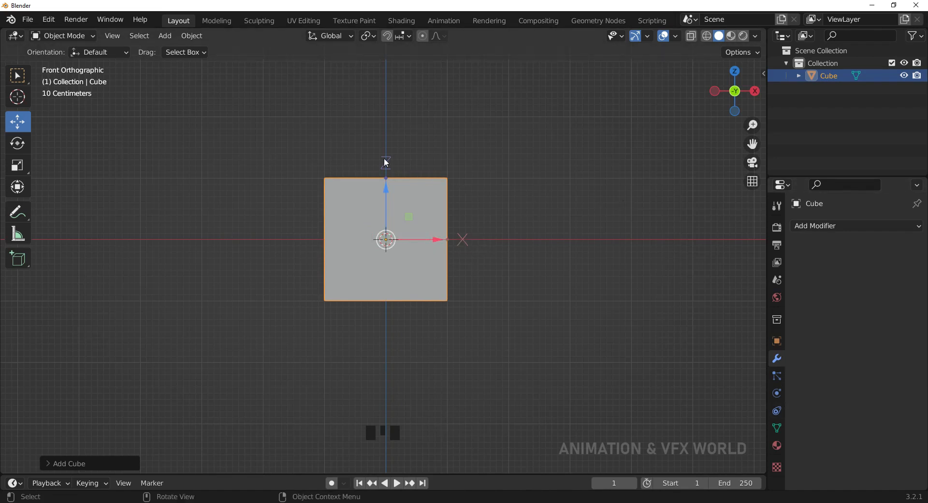
Step: Look at the render properties and the Move tool's settings, toggling Affect Only Origins on and back off
click(777, 228)
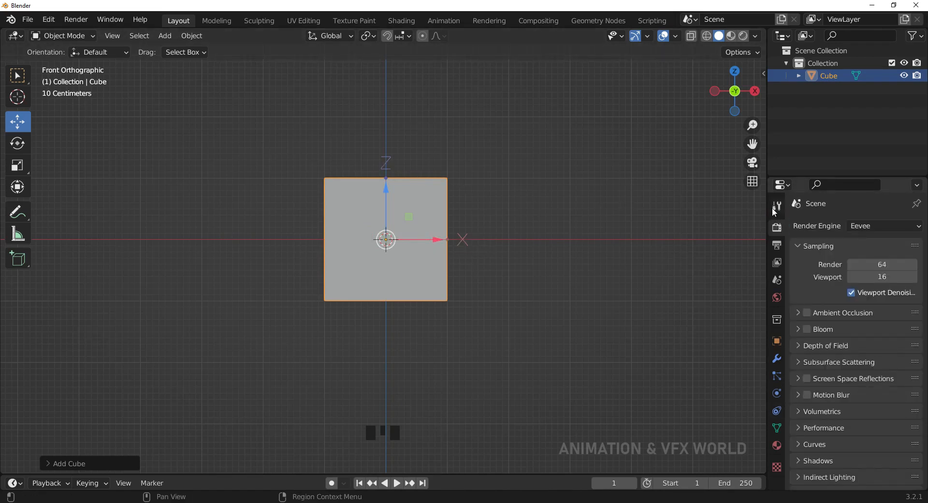
click(776, 207)
click(851, 288)
click(852, 288)
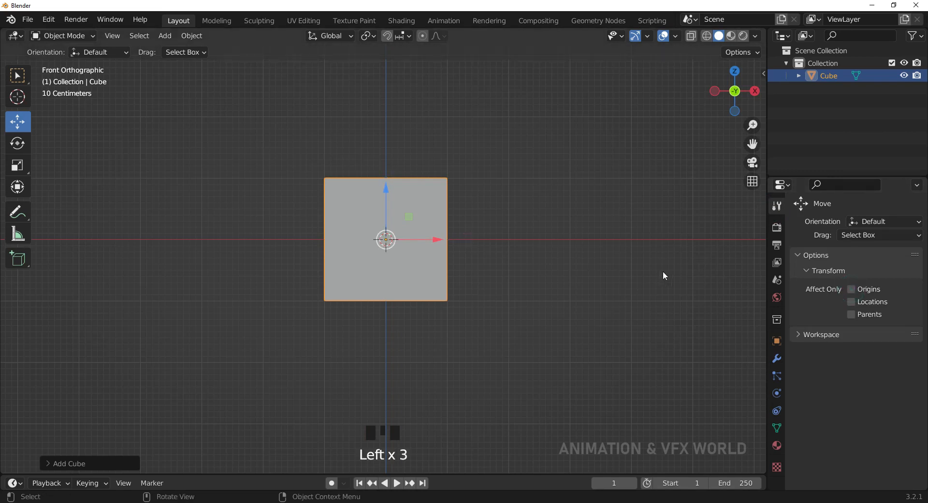
Step: Examine the modifiers on offer for the cube and close the list without adding one
click(776, 360)
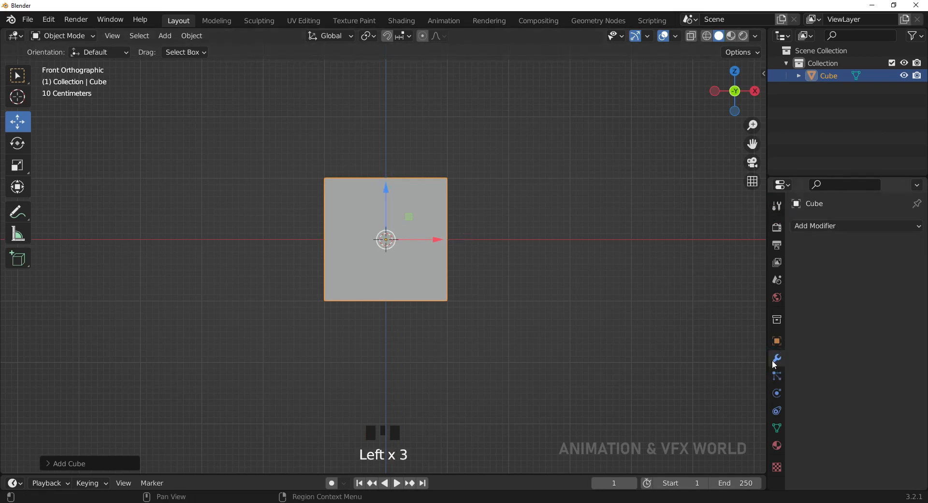
click(831, 228)
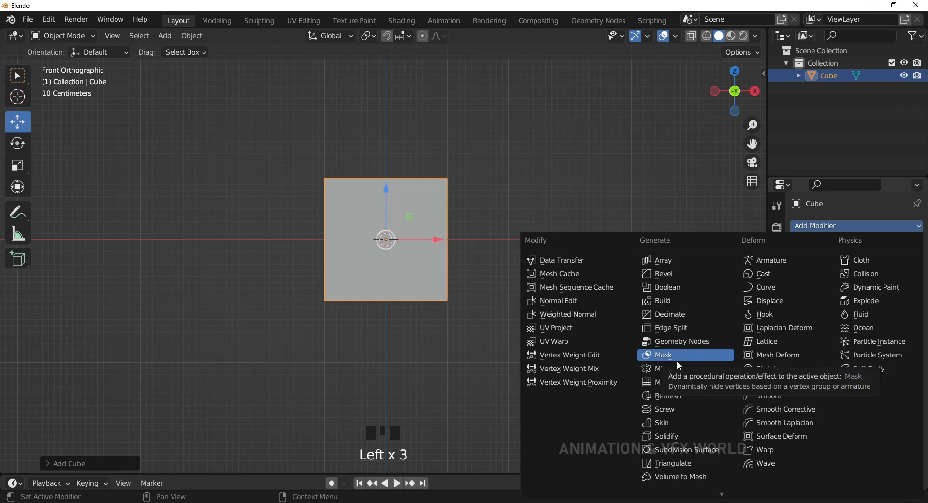
click(413, 245)
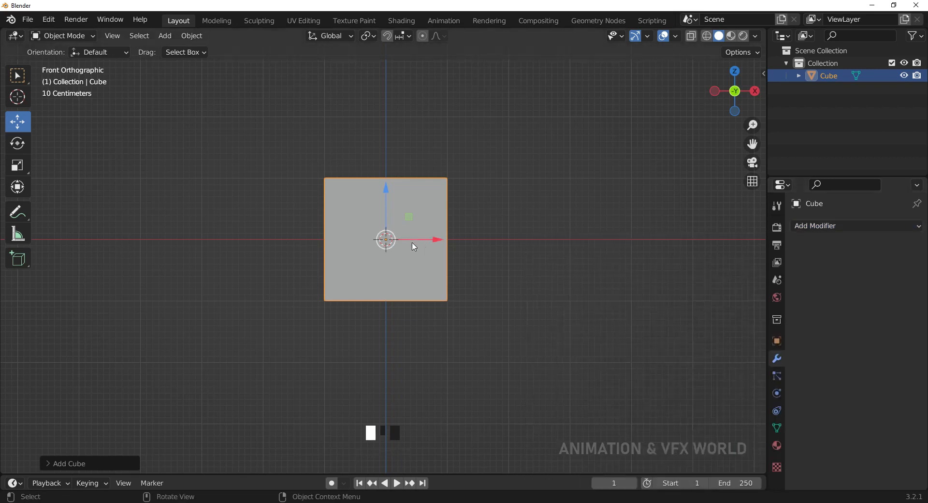
Step: Add a Subdivision Surface modifier to the cube and view the result in perspective
click(849, 225)
click(705, 449)
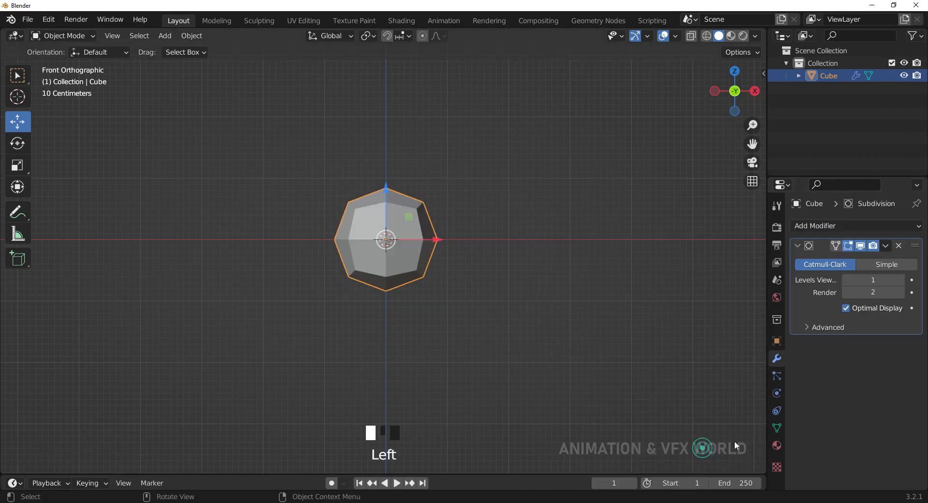
scroll(507, 248, up, 8)
scroll(507, 242, down, 7)
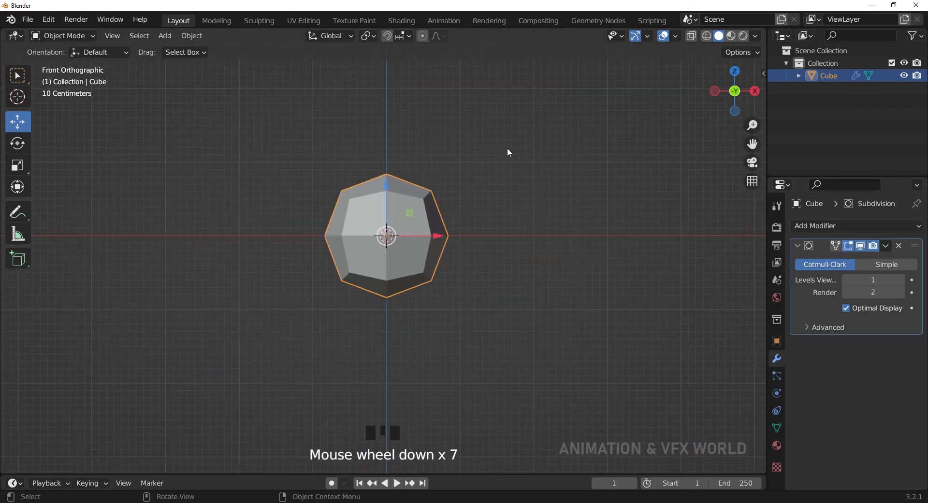
middle_drag(507, 148, 483, 219)
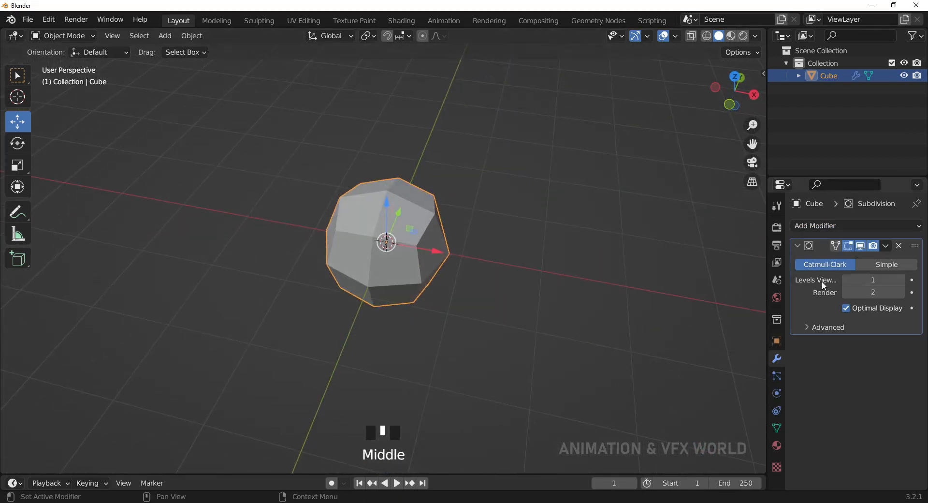
Step: Raise the subdivision modifier's viewport and render levels to 4 each
click(900, 280)
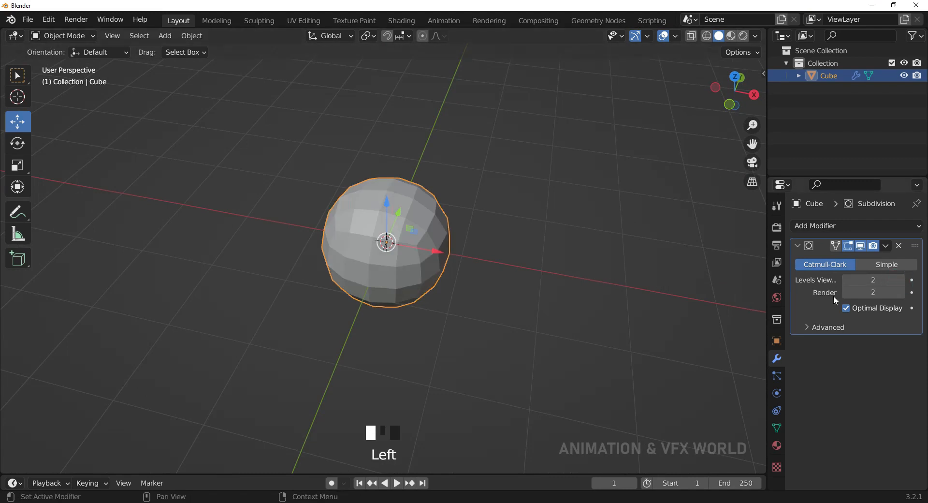
click(900, 280)
click(900, 292)
click(902, 292)
Step: Inspect the subdivided cube up close and in wireframe shading, and return to solid shading
scroll(526, 286, up, 6)
scroll(528, 286, down, 4)
mouse_move(528, 289)
middle_down()
mouse_move(522, 269)
mouse_move(556, 283)
middle_up()
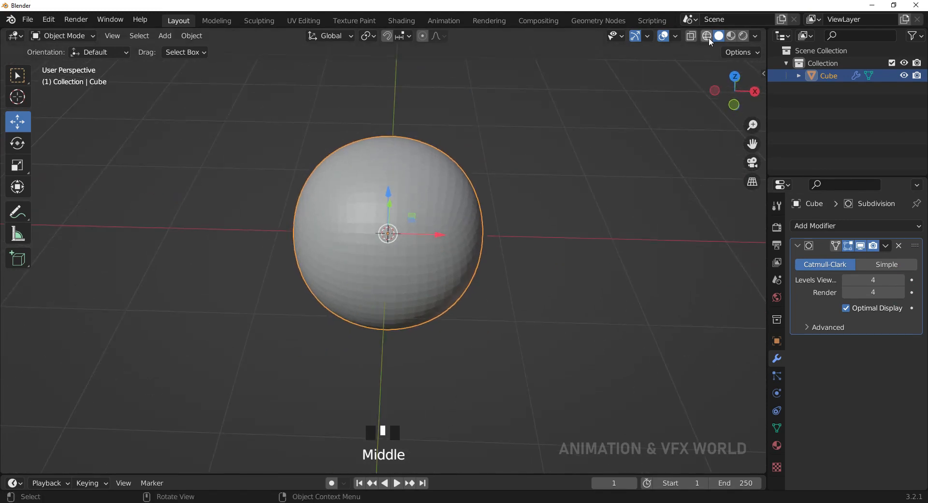
click(708, 36)
mouse_move(581, 173)
middle_down()
mouse_move(466, 197)
mouse_move(532, 108)
mouse_move(580, 213)
middle_up()
click(719, 35)
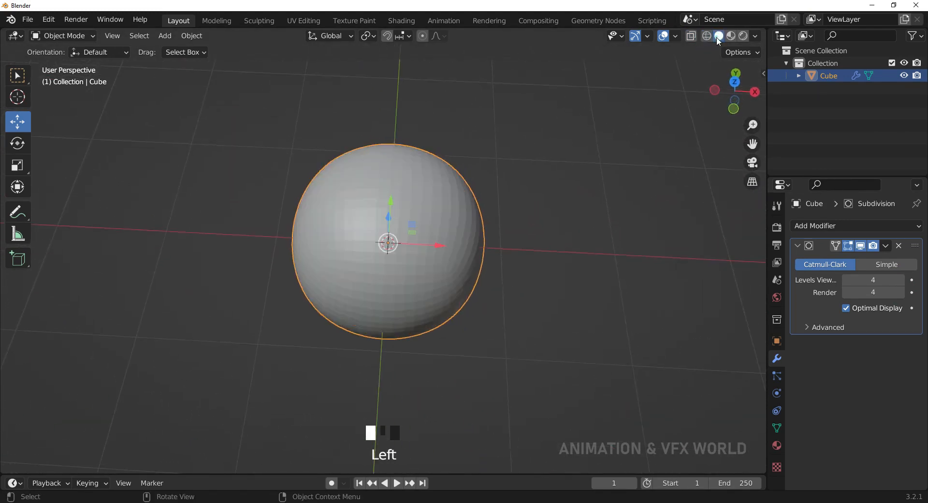
Step: Remove the subdivision modifier from the cube and return to the front view
click(899, 246)
key(KP_1)
shift+middle_drag(655, 253, 645, 266)
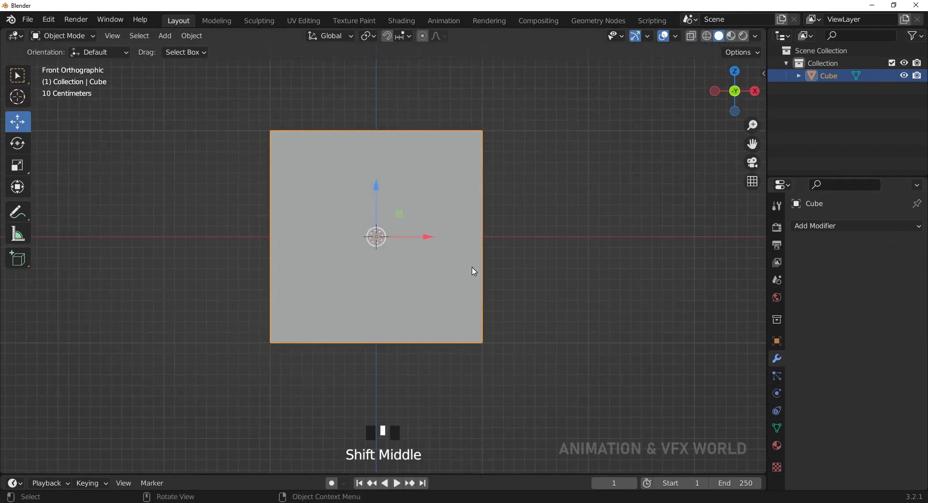
scroll(474, 272, up, 4)
Step: Add a particle system to the cube and set its type to Hair
click(777, 376)
click(917, 225)
click(876, 298)
middle_drag(466, 269, 416, 199)
scroll(457, 227, up, 5)
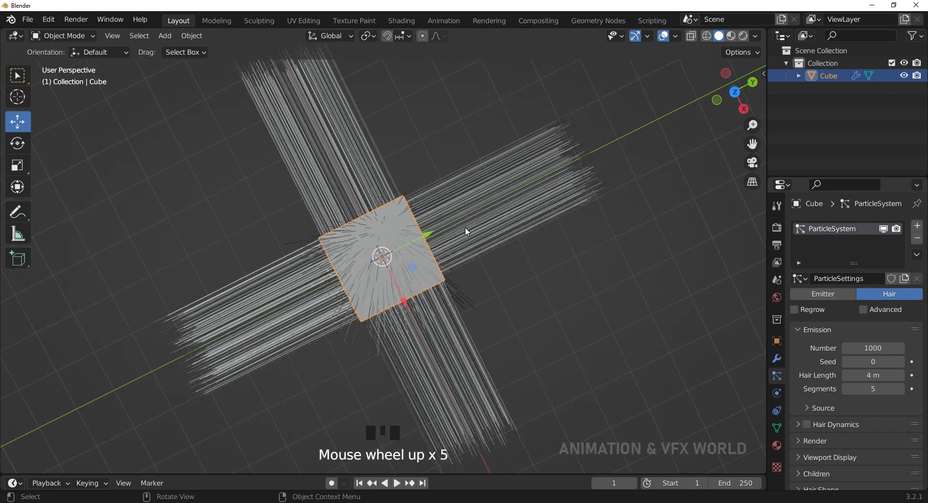
Step: Enable Hair Dynamics on the cube's particle system and show the whole hair from the front
key(KP_1)
click(807, 424)
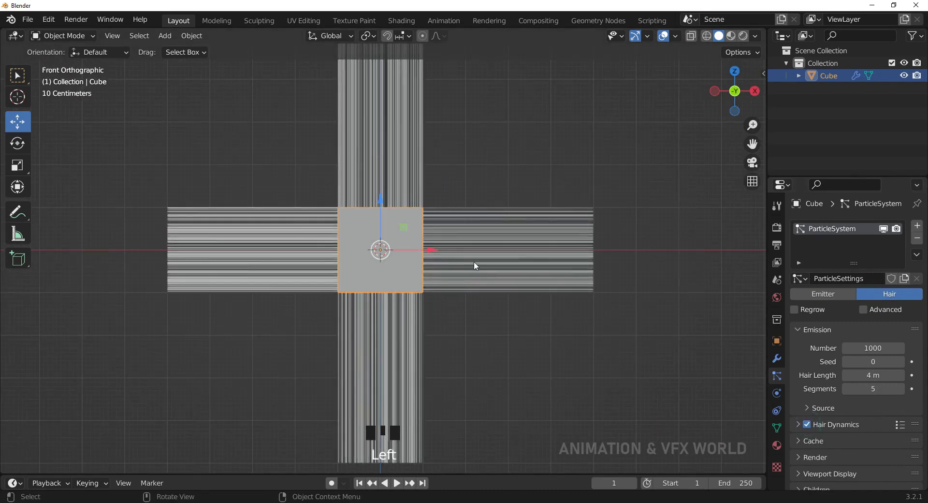
scroll(476, 264, down, 4)
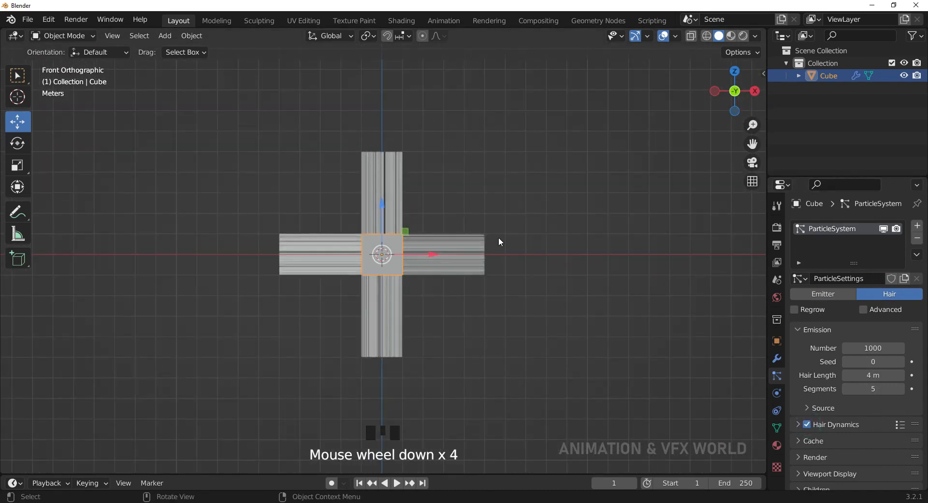
Step: Play the hair simulation up to about frame 91 and remove the particle system from the cube
key(space)
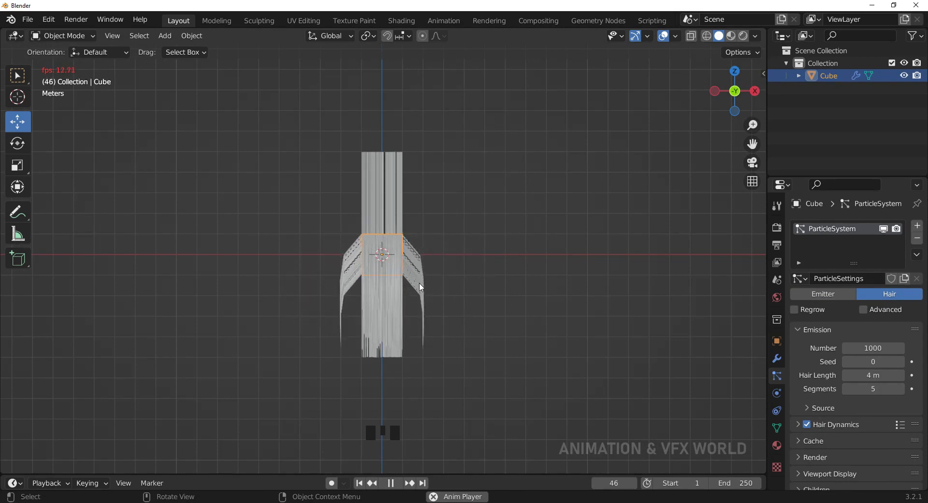
scroll(419, 285, up, 1)
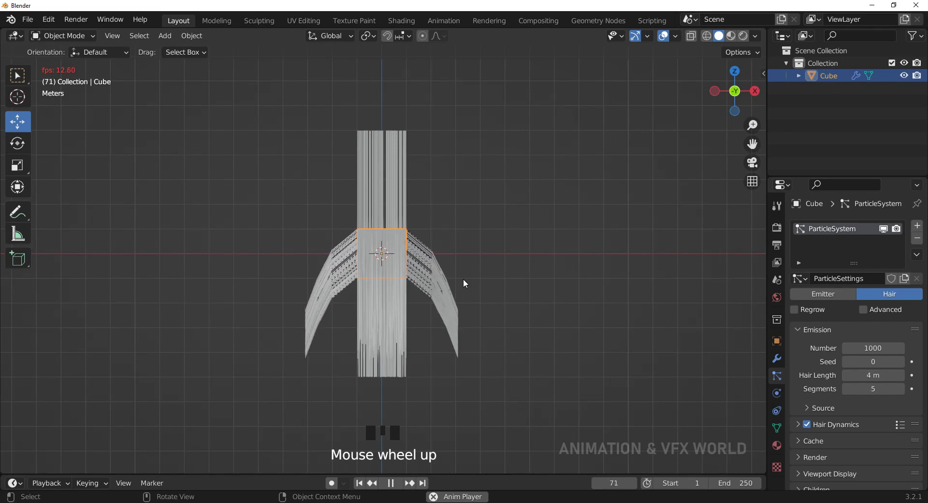
key(space)
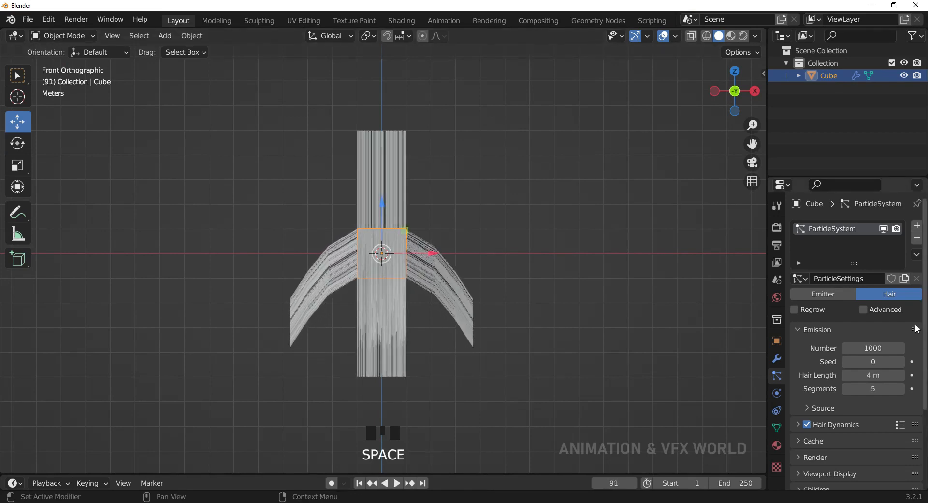
click(918, 235)
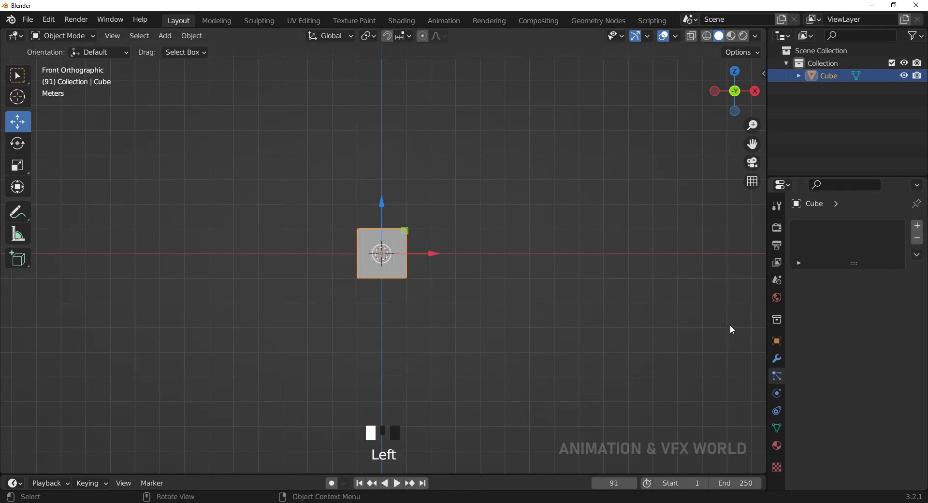
Step: Examine the cube's physics options, available object constraints and mesh data properties without adding anything
click(777, 393)
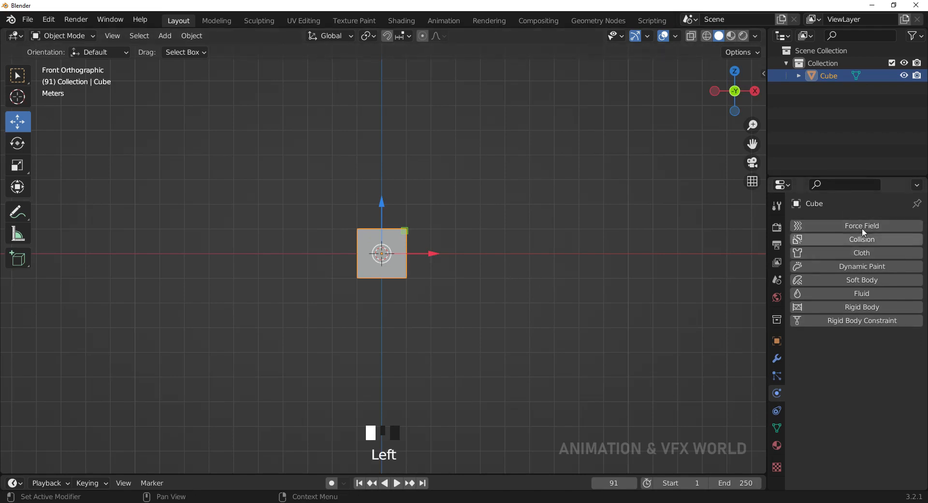
click(778, 414)
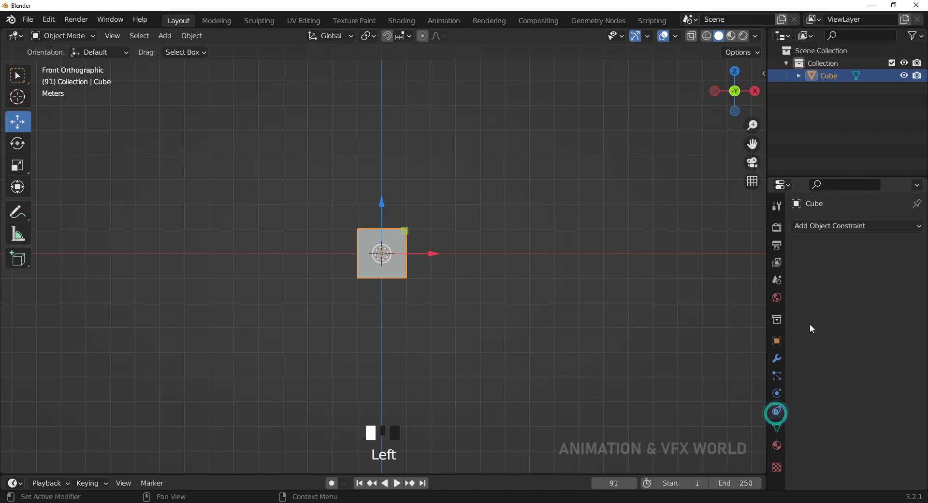
click(858, 225)
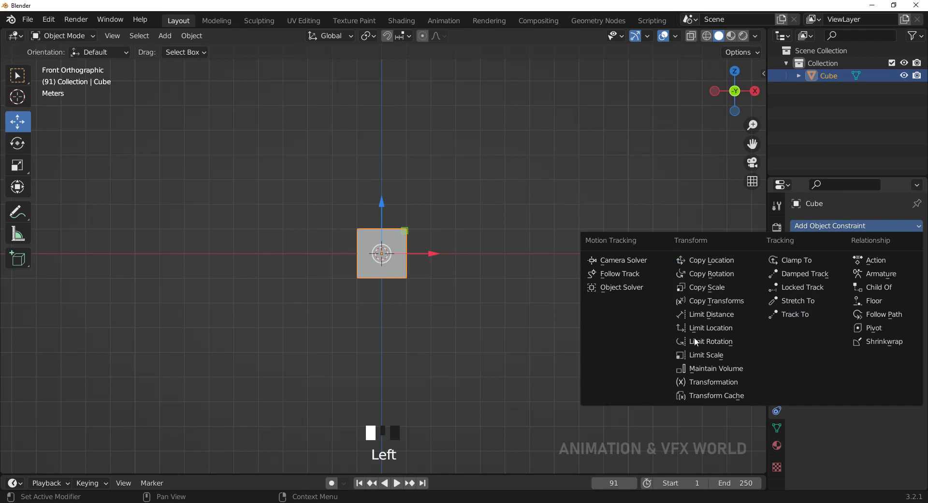
click(881, 228)
scroll(591, 326, up, 2)
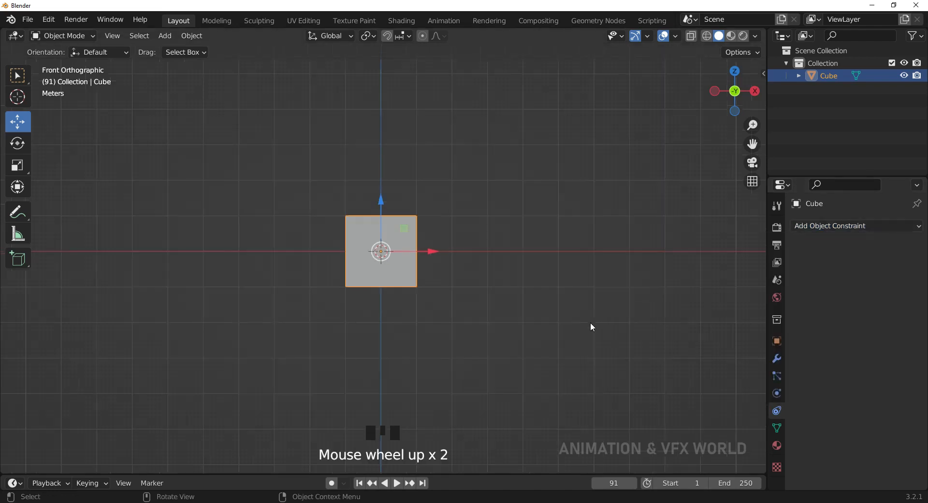
click(777, 427)
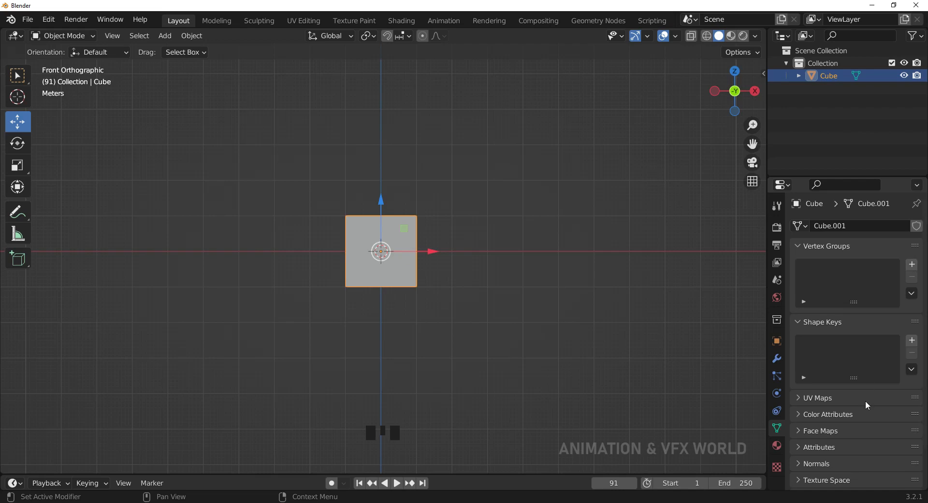
scroll(857, 404, down, 1)
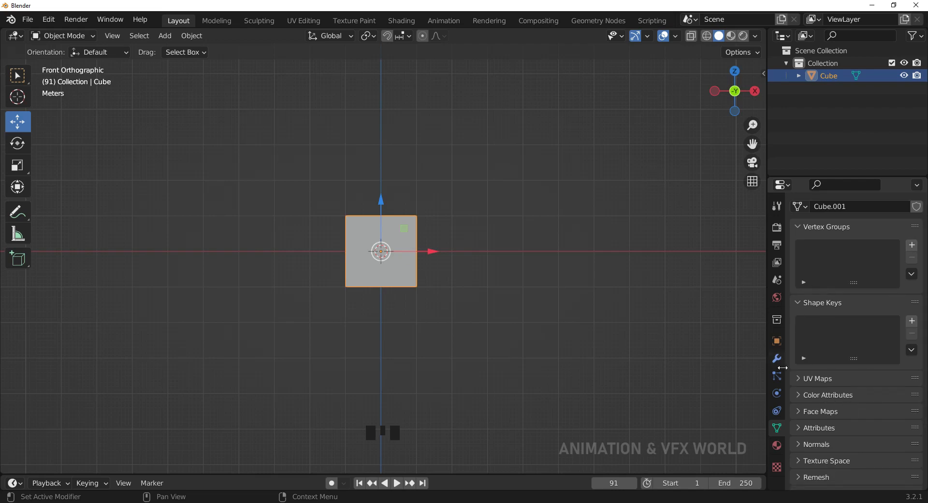
Step: Switch the viewport to Material Preview shading and give the cube a new material, deleting the surplus second slot
click(776, 447)
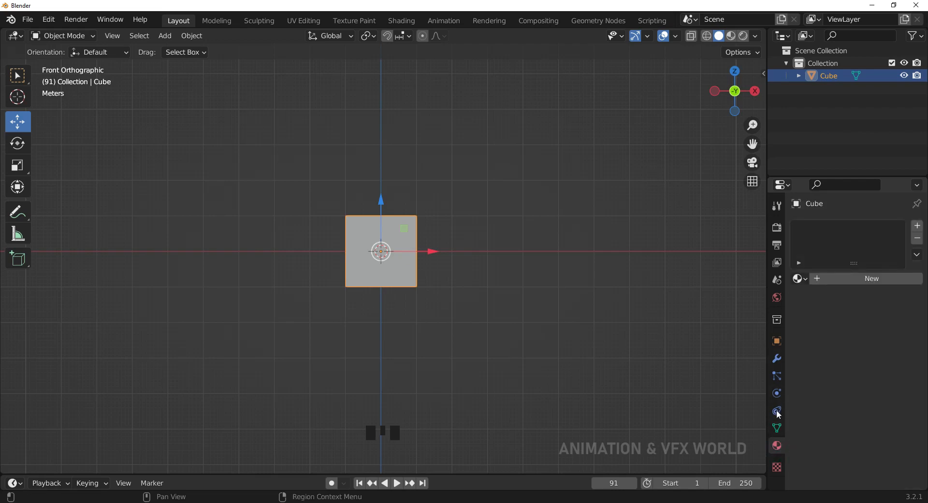
click(731, 36)
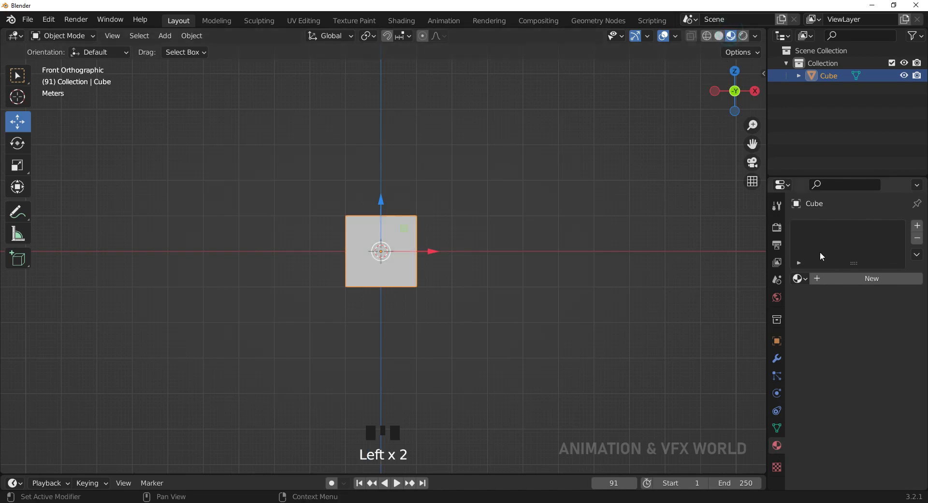
click(842, 278)
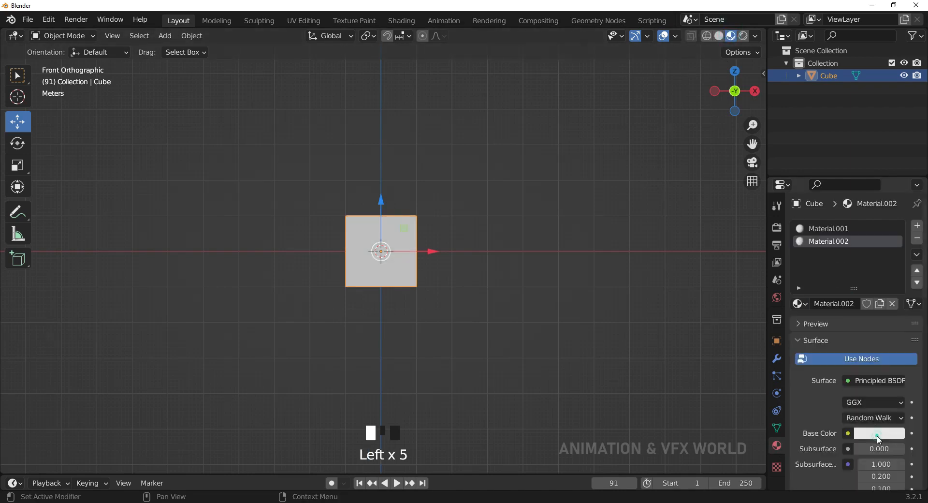
click(878, 436)
click(917, 238)
Step: Set the material's base color to red and view the coloured cube in perspective
click(880, 408)
drag(835, 290, 850, 319)
middle_drag(514, 174, 352, 269)
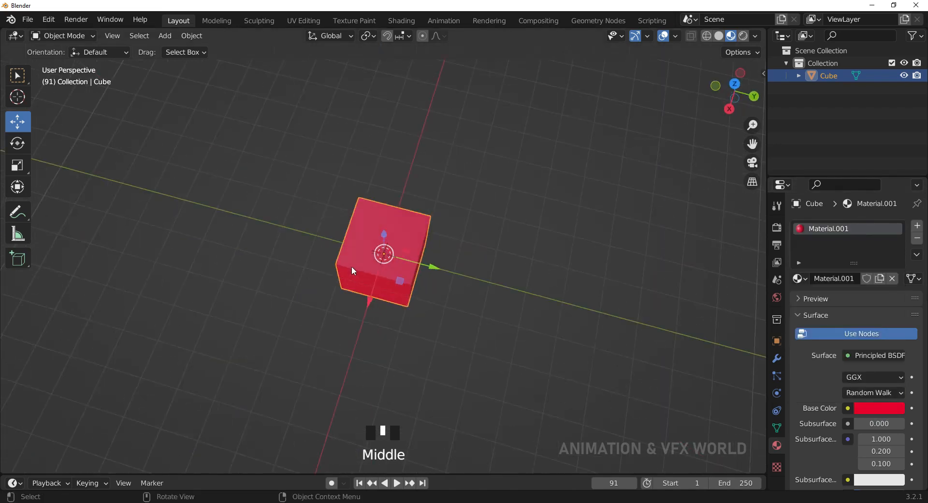
scroll(352, 269, up, 3)
Step: Create a new brush texture in the texture properties
click(778, 468)
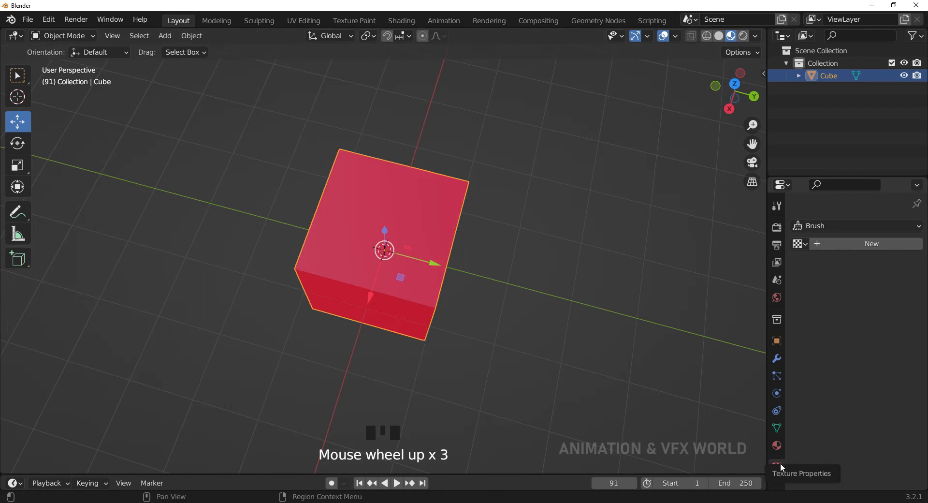
click(804, 243)
click(841, 243)
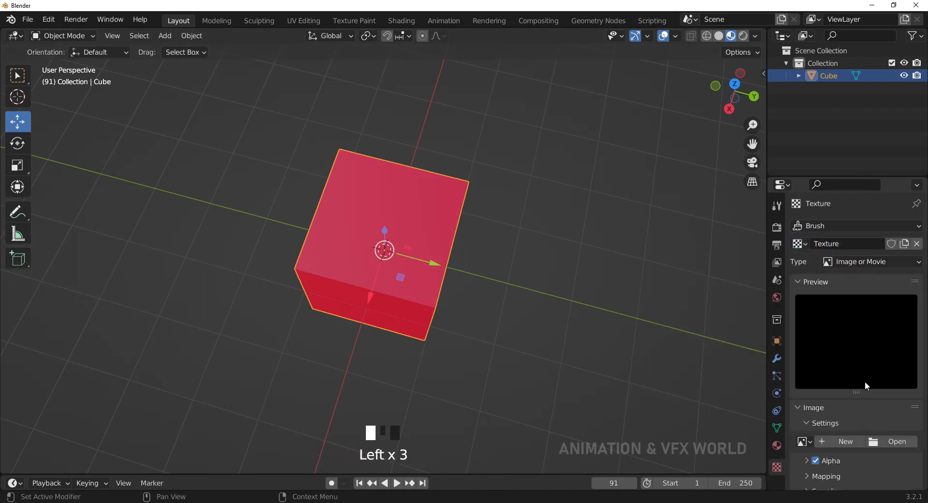
Step: View the file browser for loading a texture image, close it without choosing a file, and collapse the texture preview
scroll(866, 385, down, 2)
click(879, 403)
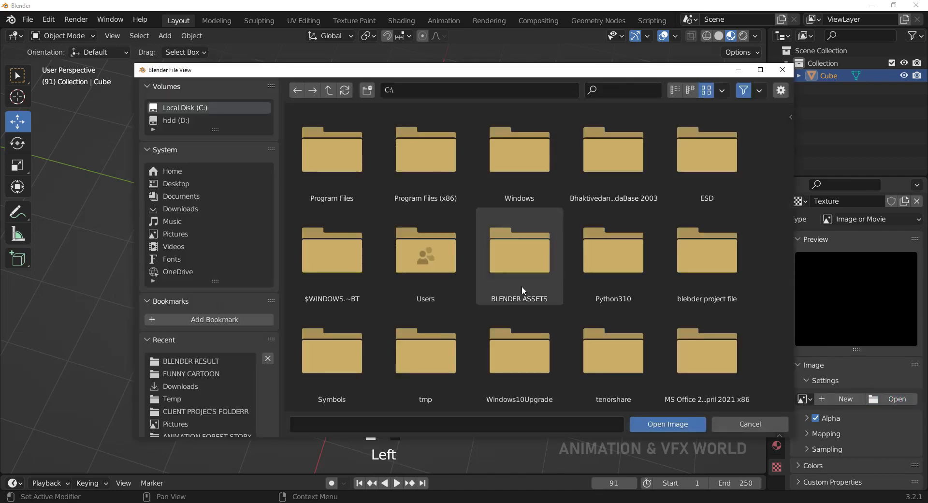
click(783, 69)
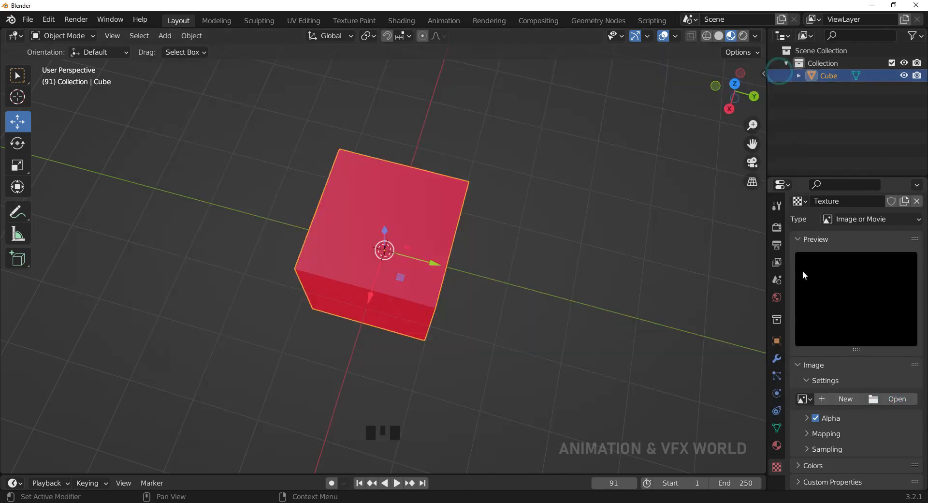
click(798, 240)
Step: Switch to the front view, enlarge the timeline area and set the animation's end frame to 500
key(KP_1)
drag(466, 475, 469, 371)
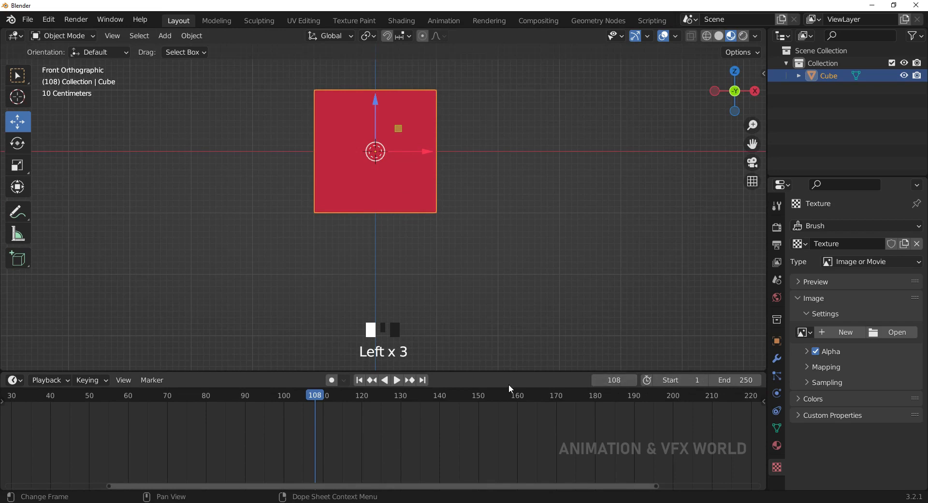
double_click(734, 380)
text(5)
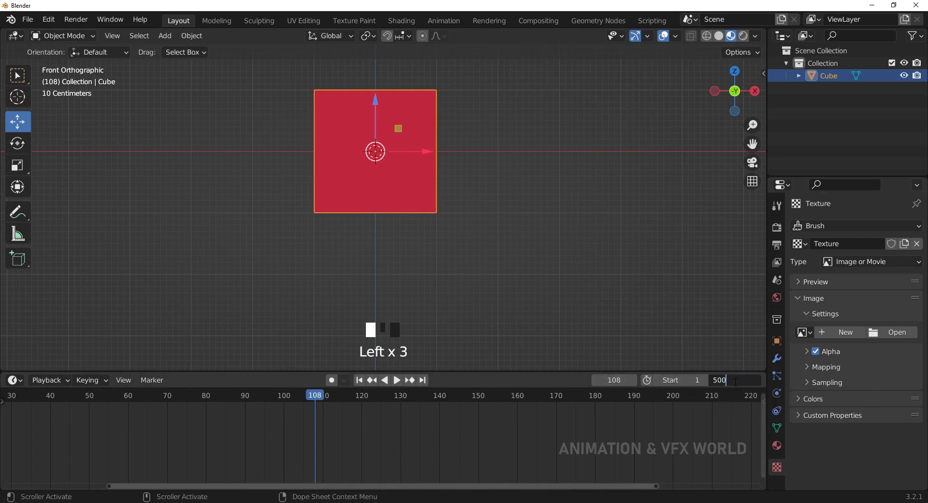
text(00)
key(Return)
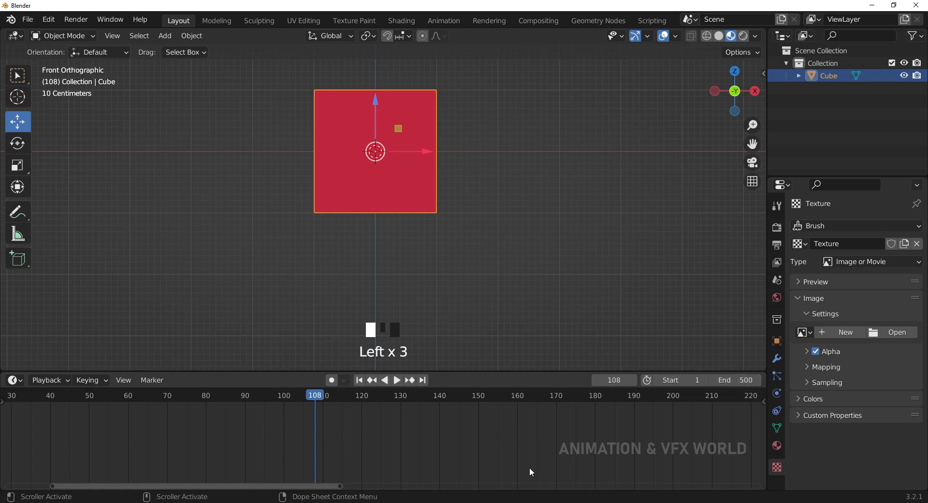
Step: Move the playhead to frame 106, view the available editor types, and shrink the timeline back to its header
drag(322, 399, 308, 424)
click(22, 383)
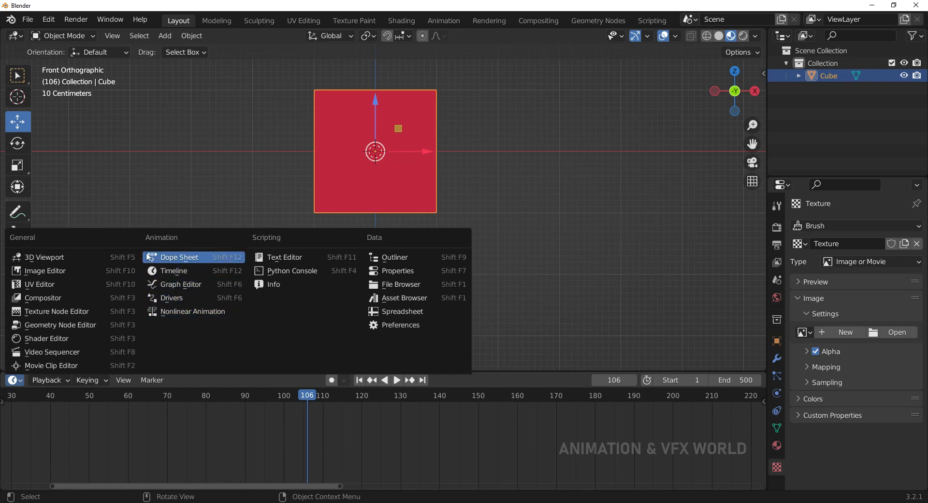
click(508, 304)
drag(440, 372, 443, 473)
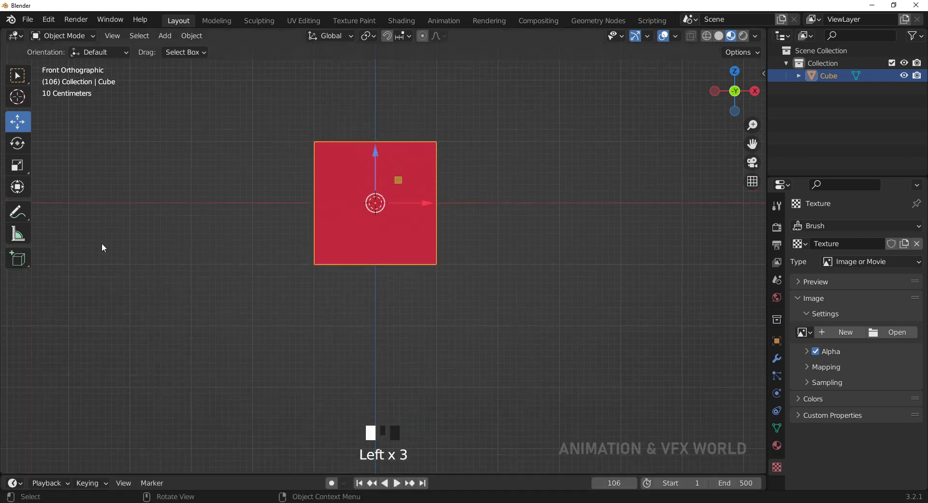
Step: Split the 3D viewport vertically down the middle into two side-by-side areas
right_click(798, 185)
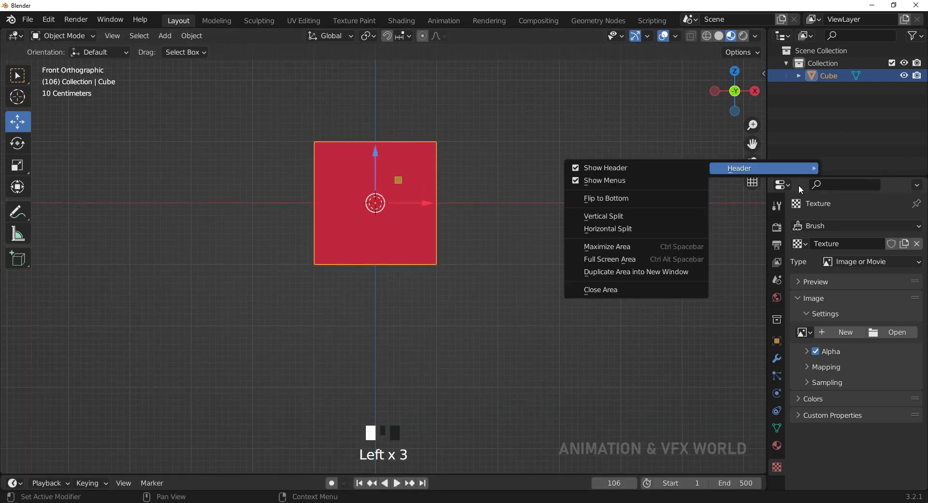
right_click(765, 111)
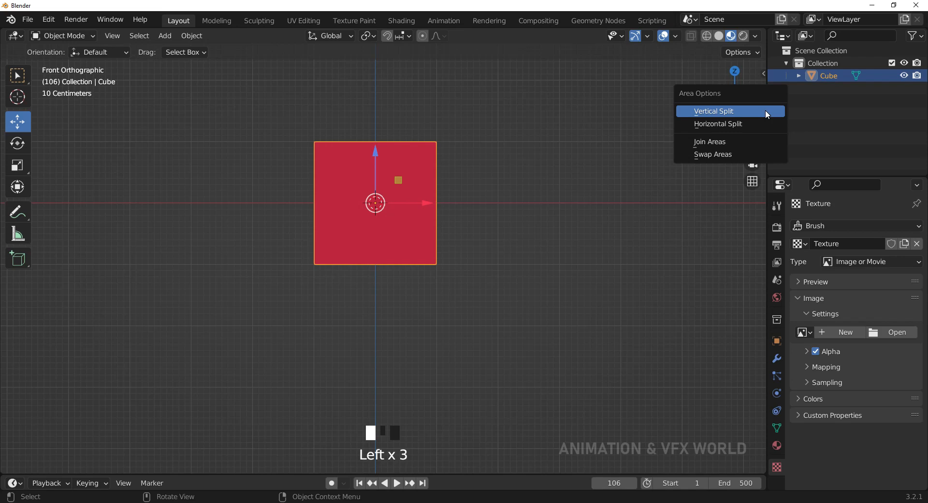
click(737, 111)
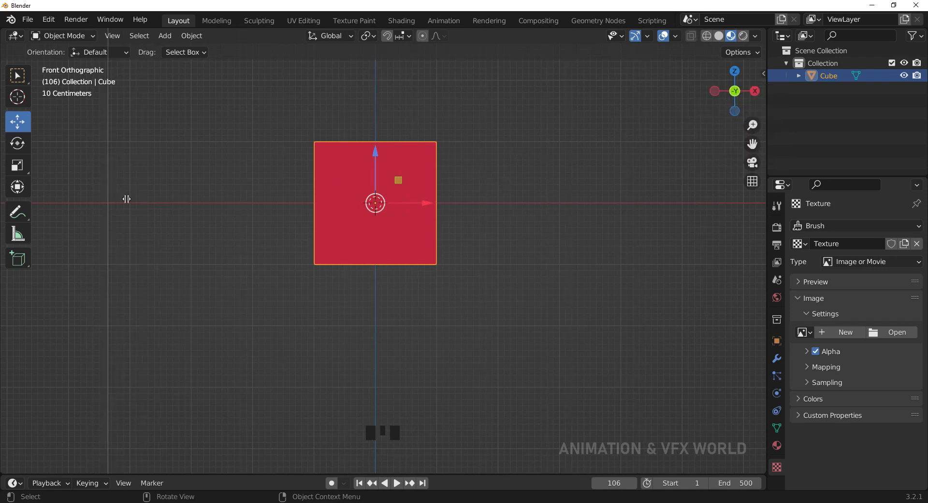
click(375, 171)
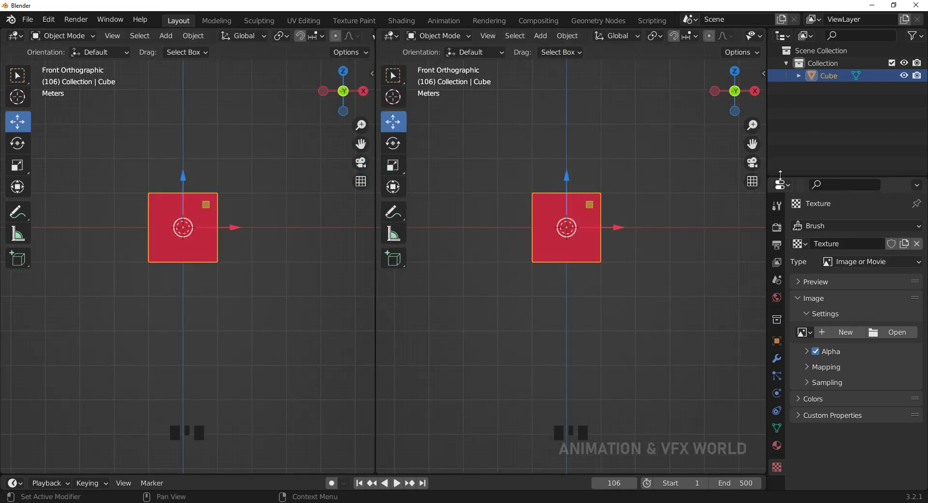
Step: Join the two side-by-side viewports back into one area
right_click(375, 272)
click(337, 298)
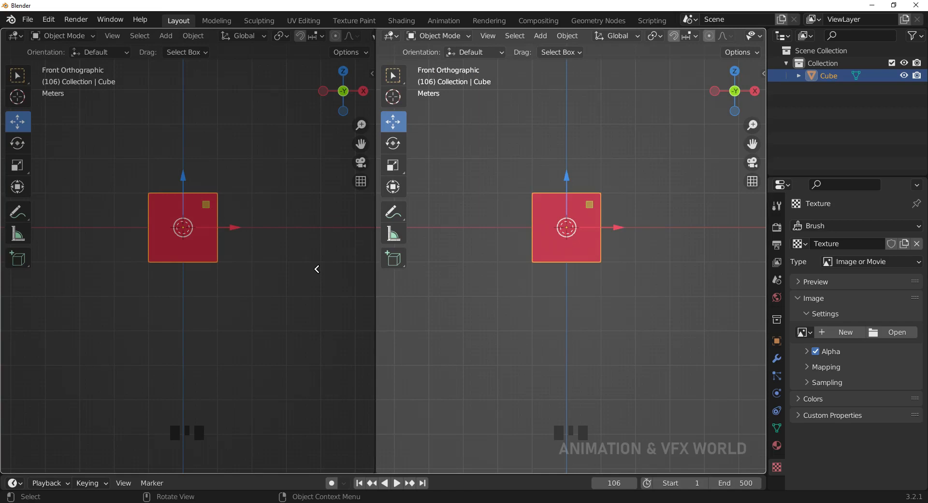
click(317, 269)
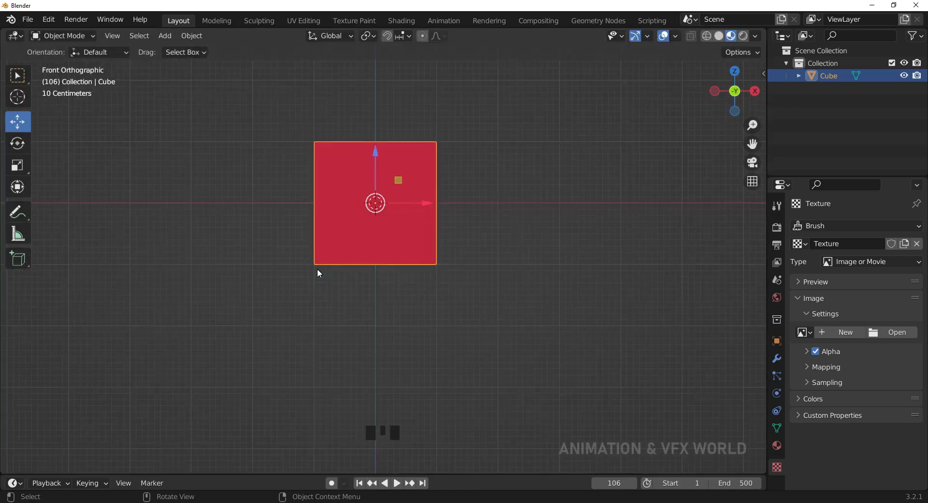
Step: Split the 3D viewport horizontally into two stacked areas and move their shared border slightly upward
right_click(768, 151)
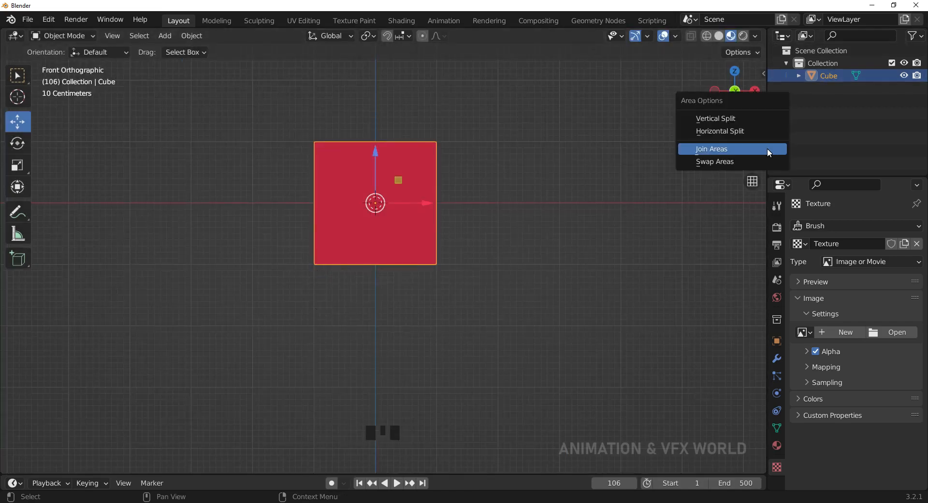
click(746, 130)
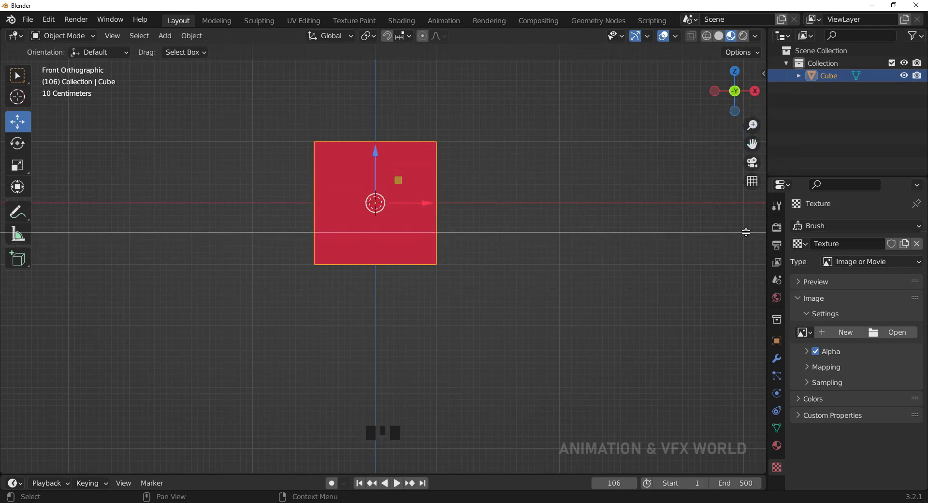
click(746, 232)
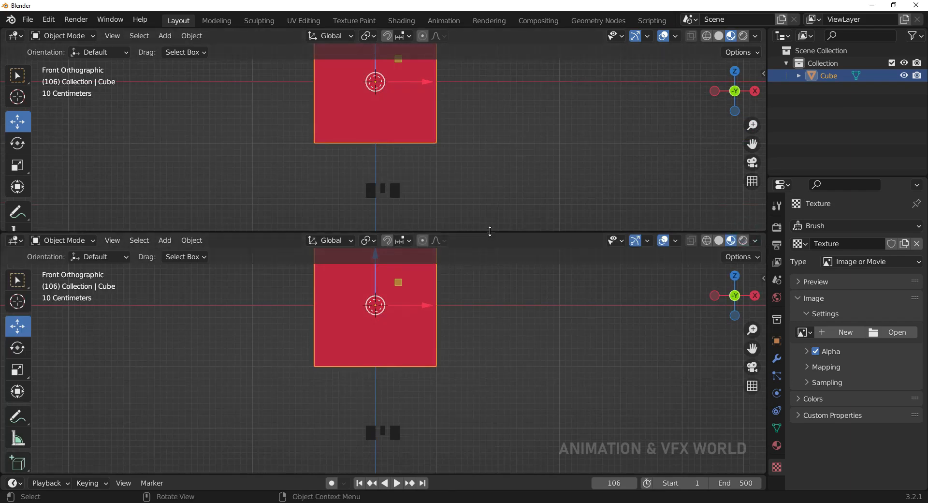
drag(489, 230, 476, 215)
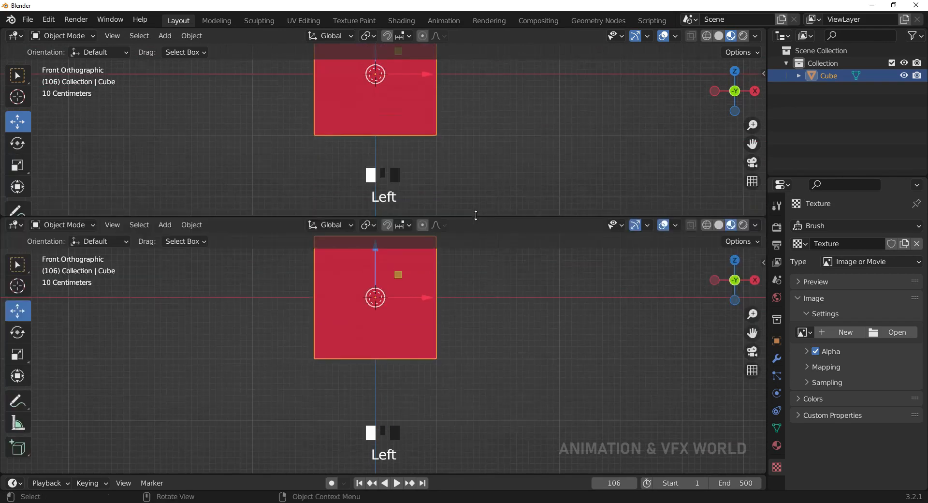
Step: Join the two stacked viewports back into a single 3D viewport
right_click(476, 214)
click(455, 233)
click(445, 332)
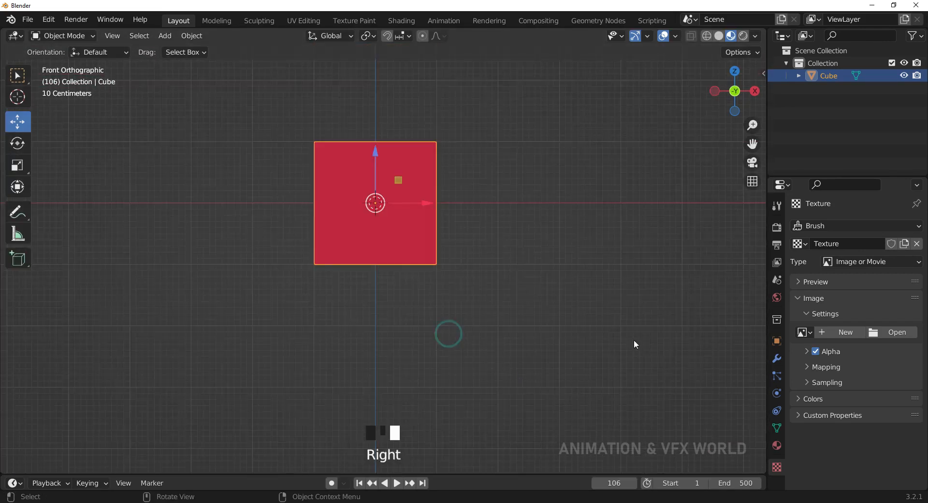
Step: Centre the cube in the front view and deselect it
shift+middle_drag(488, 271, 500, 300)
scroll(498, 310, up, 1)
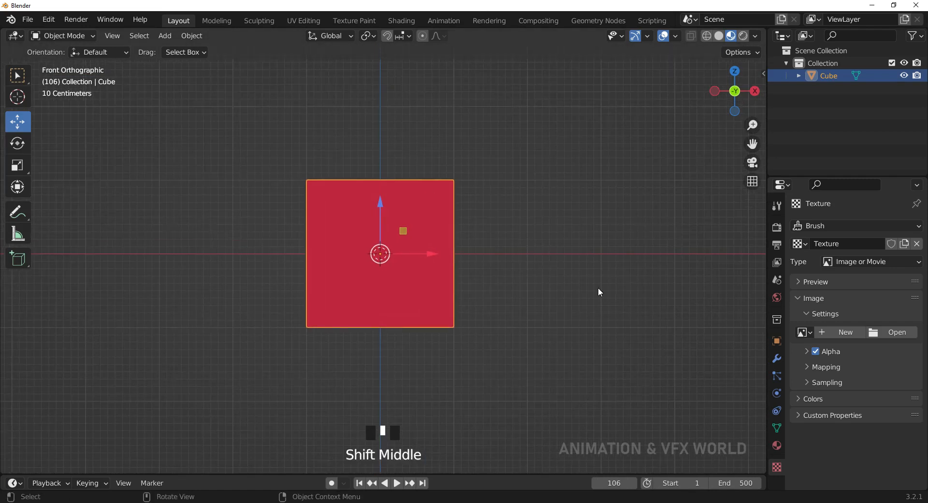
shift+middle_drag(580, 248, 591, 251)
click(564, 336)
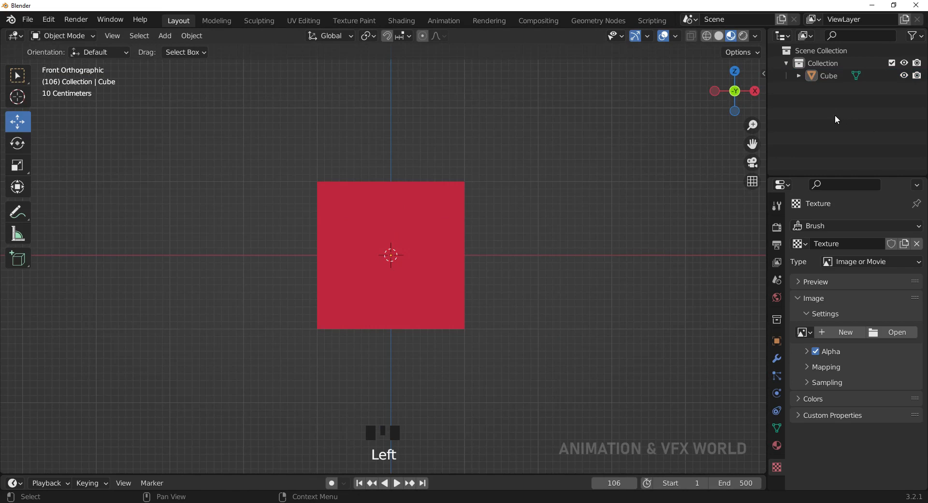
click(562, 216)
Step: Maximize and restore the 3D viewport, the Outliner and the Properties editor one after another
key(ctrl+space)
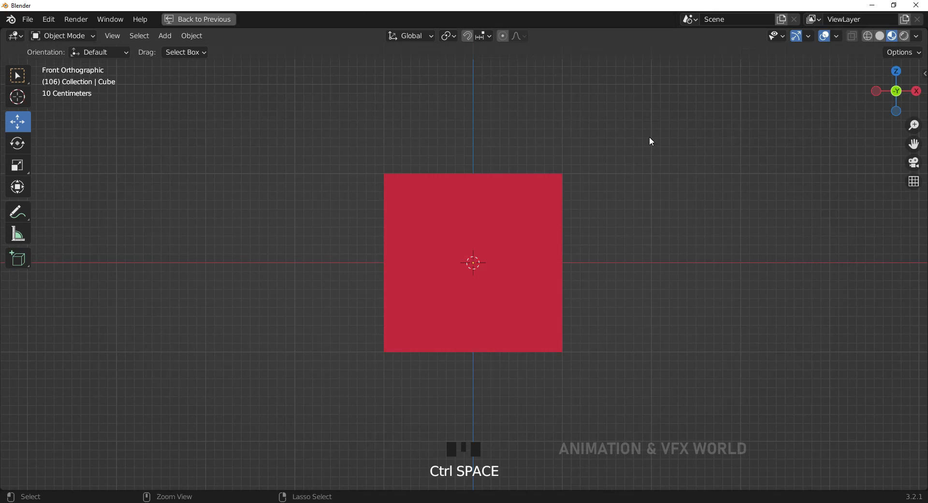
key(ctrl+space)
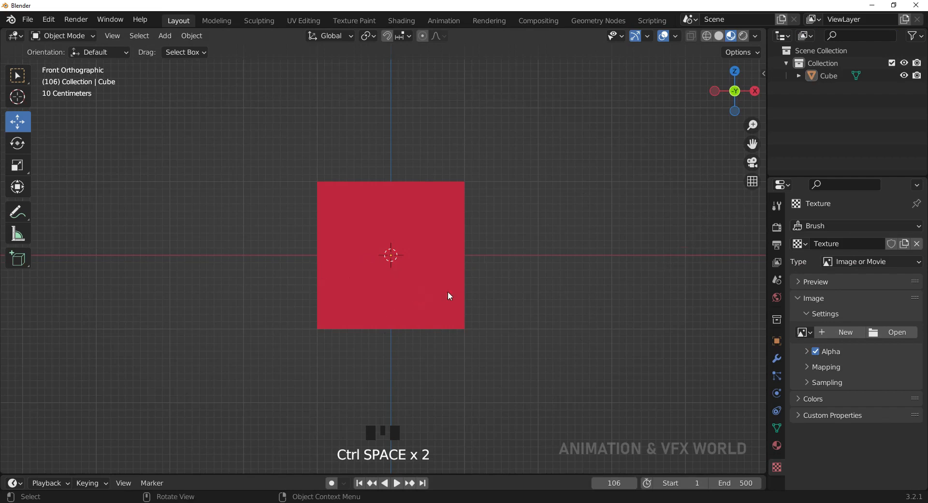
key(ctrl+space)
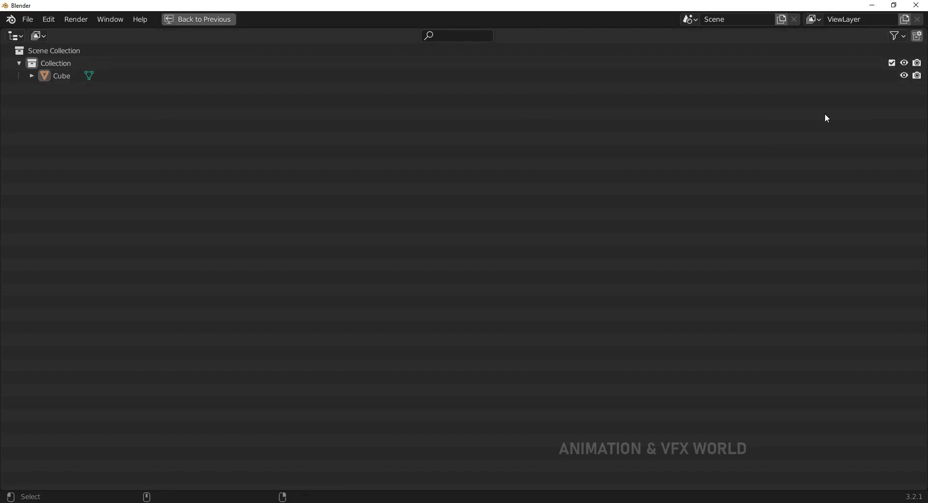
key(ctrl+space)
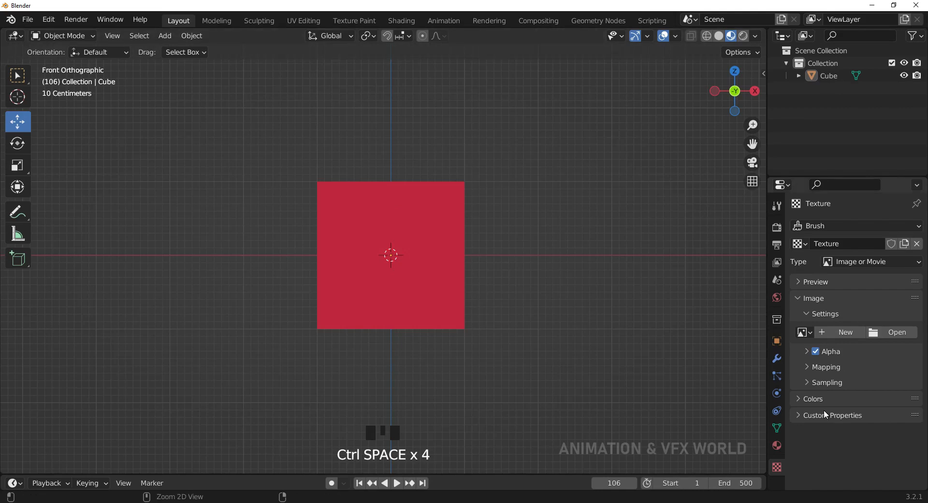
key(ctrl+space)
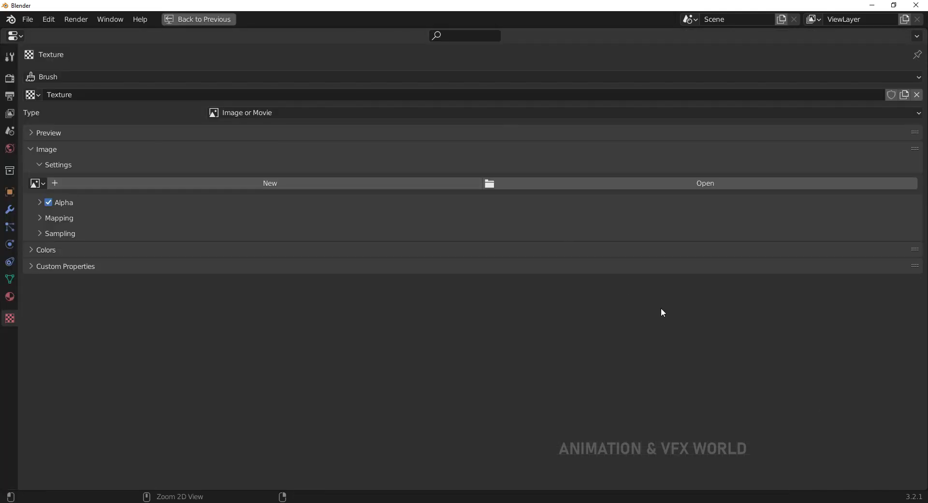
key(ctrl+space)
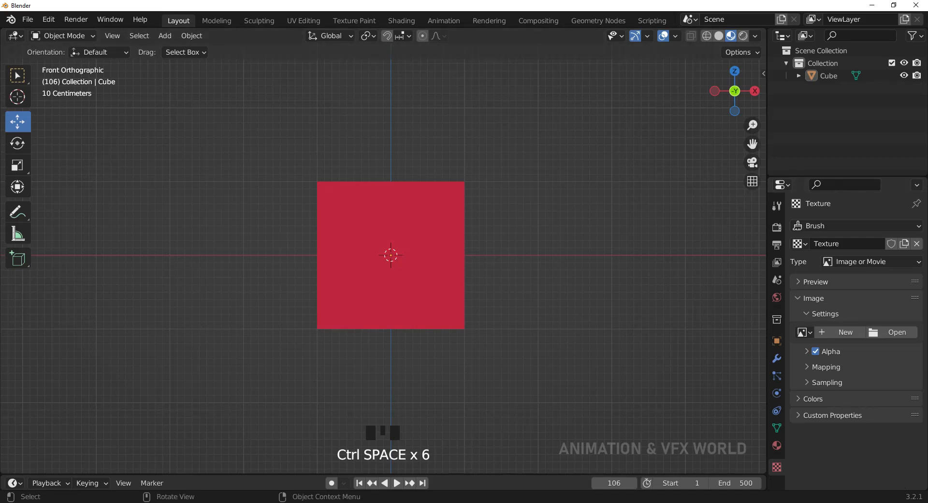
Step: Subdivide the 3D viewport from its area corners into six viewports, four in the upper row and two below
click(506, 475)
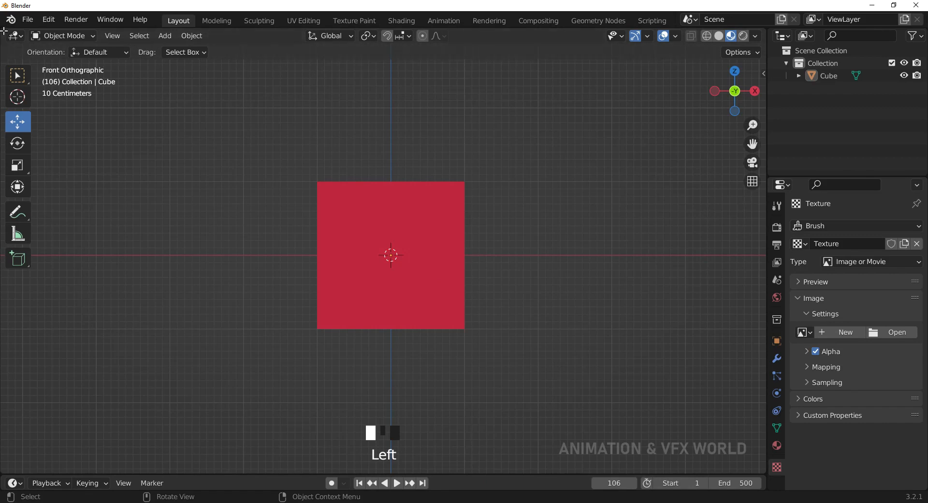
drag(4, 31, 356, 100)
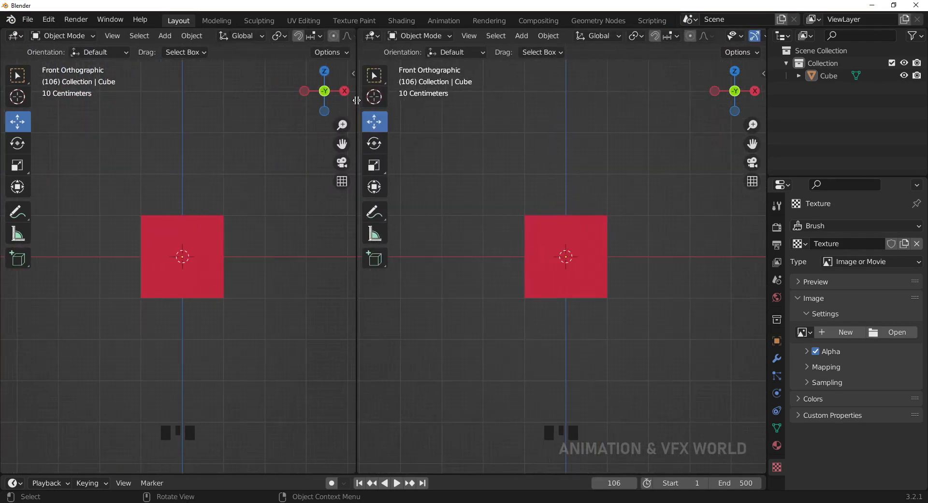
drag(4, 30, 19, 256)
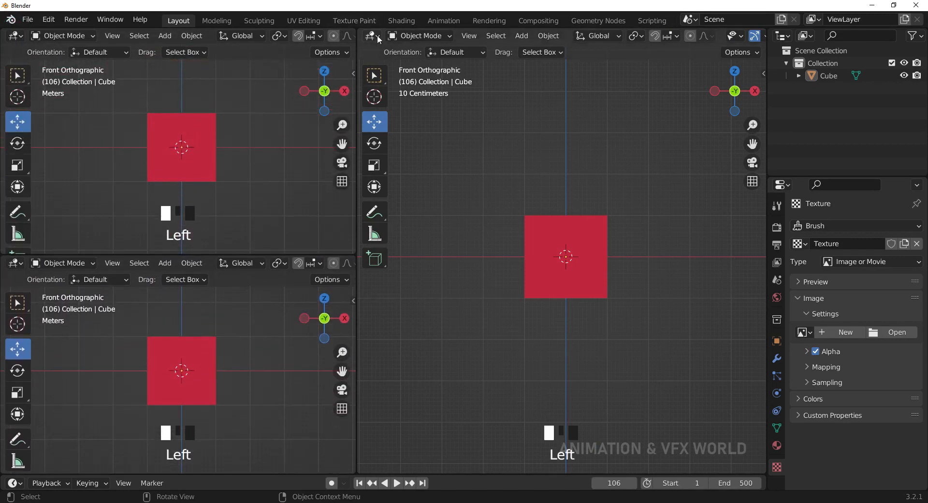
drag(360, 28, 381, 252)
drag(5, 28, 306, 53)
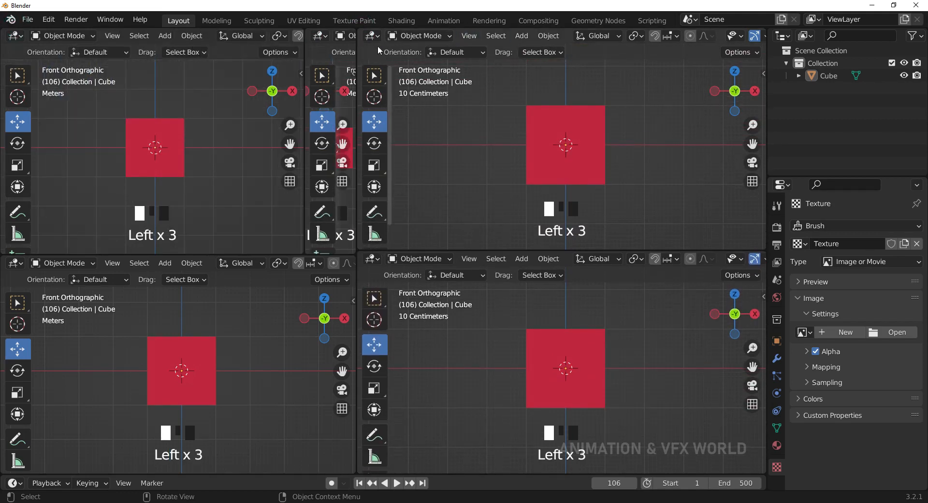
drag(360, 29, 584, 42)
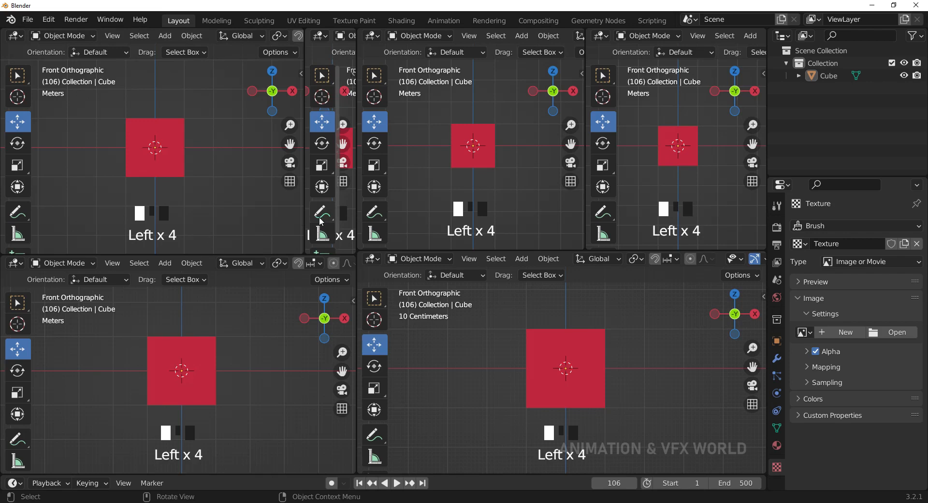
Step: Join the four viewports of the upper row into one wide viewport
right_click(303, 211)
click(297, 213)
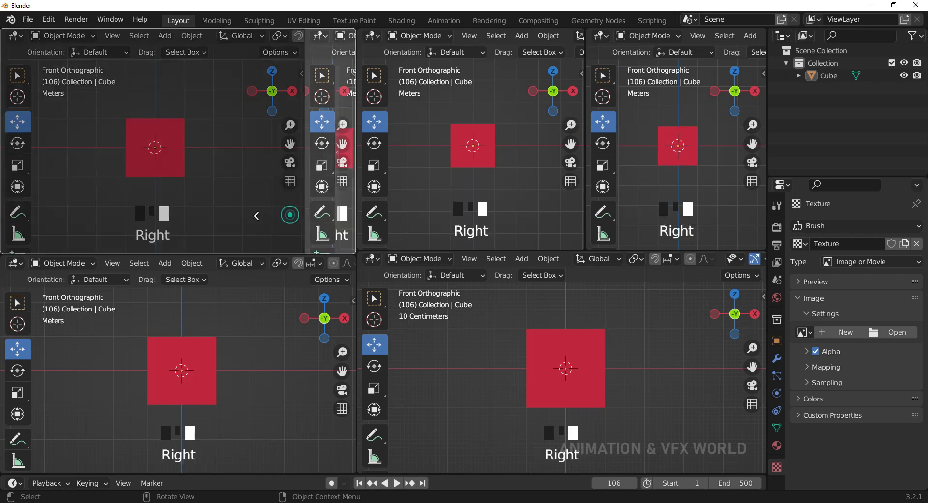
click(290, 214)
right_click(355, 206)
click(356, 202)
click(375, 202)
right_click(585, 202)
click(592, 202)
click(609, 203)
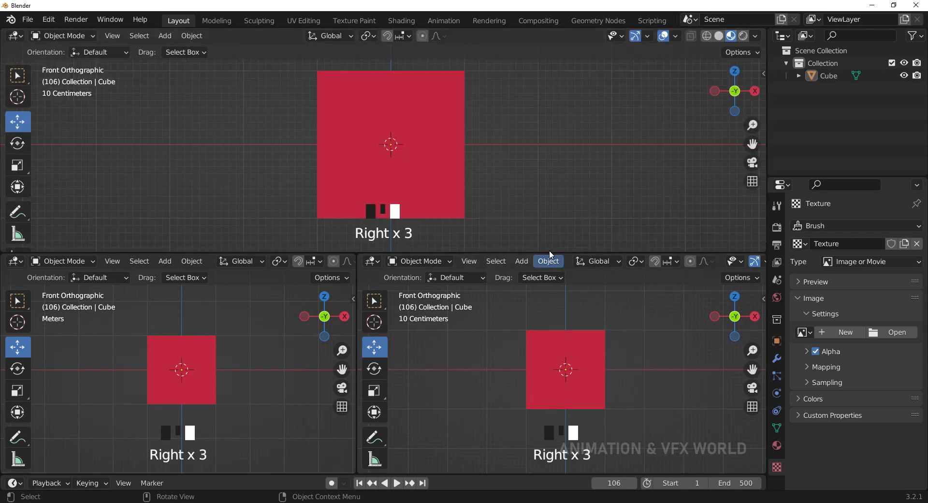
Step: Join the remaining lower viewports with the wide one to restore a single 3D viewport
right_click(296, 251)
click(298, 252)
click(292, 317)
right_click(357, 275)
click(338, 275)
click(216, 264)
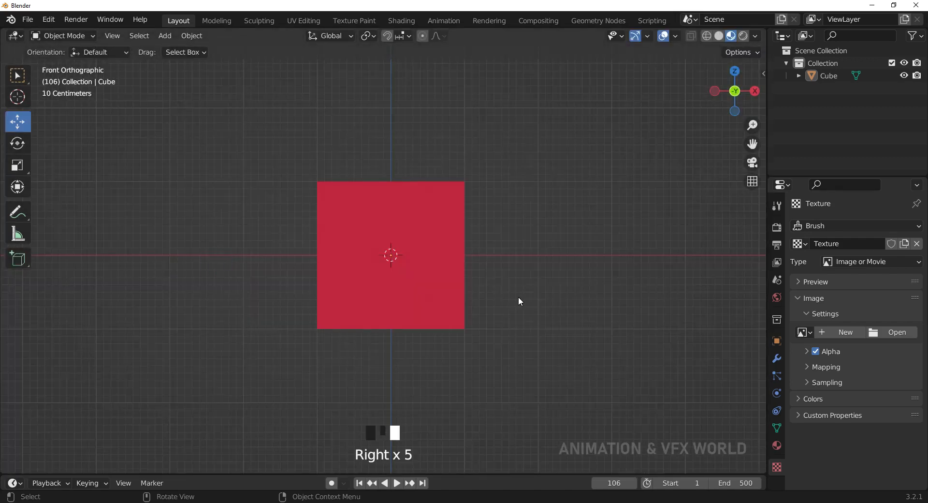
Step: Show the active Move tool's settings in the Properties editor, then orbit the cube and return to a closer front view
shift+middle_drag(472, 274, 503, 296)
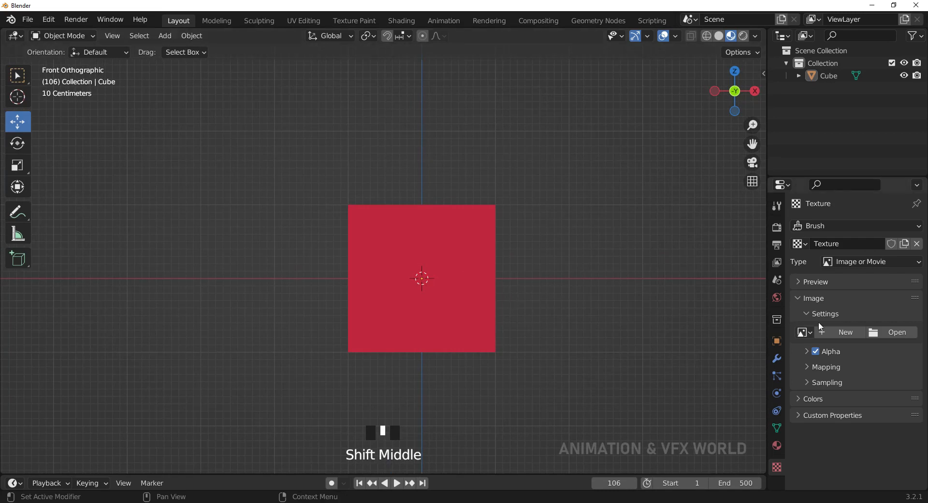
click(777, 205)
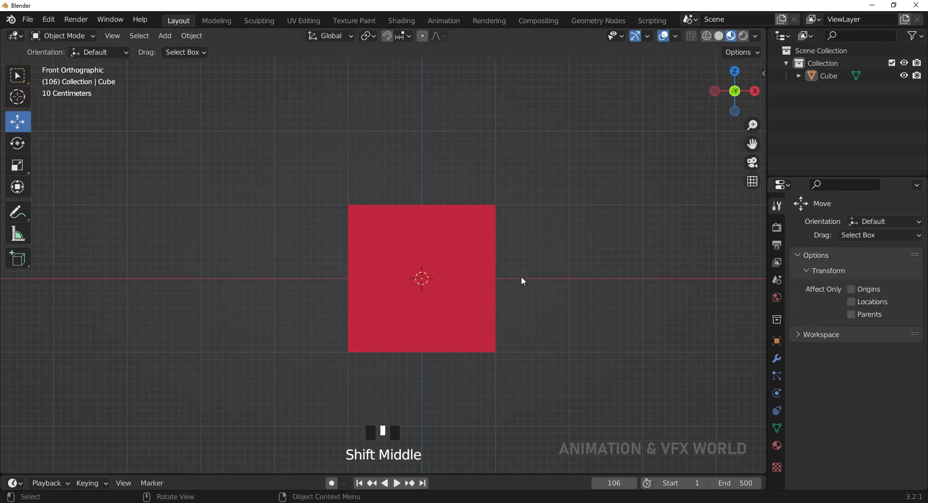
shift+middle_drag(516, 280, 510, 253)
scroll(523, 269, up, 1)
shift+middle_drag(503, 303, 500, 296)
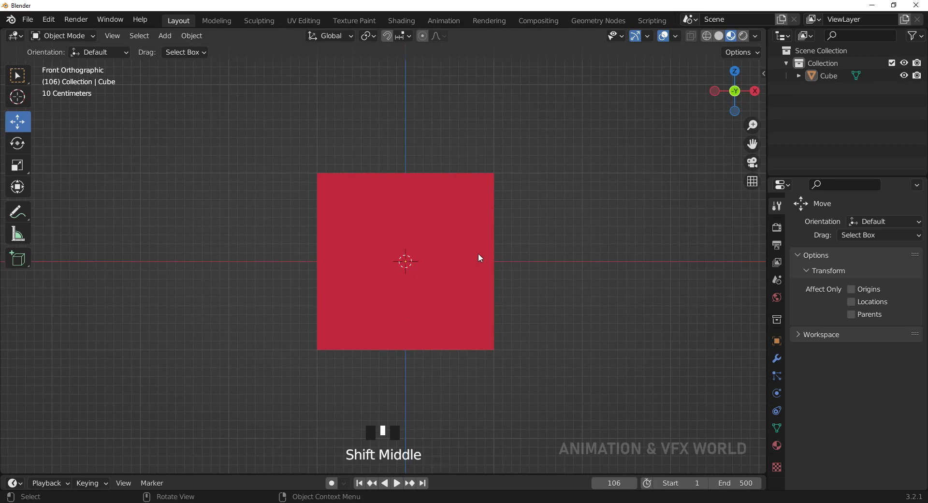
middle_drag(556, 269, 512, 334)
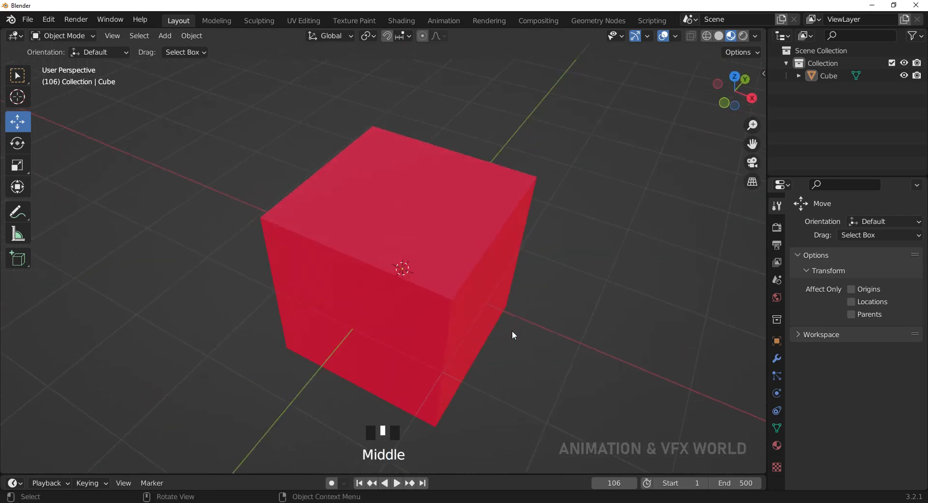
key(KP_1)
scroll(513, 314, up, 1)
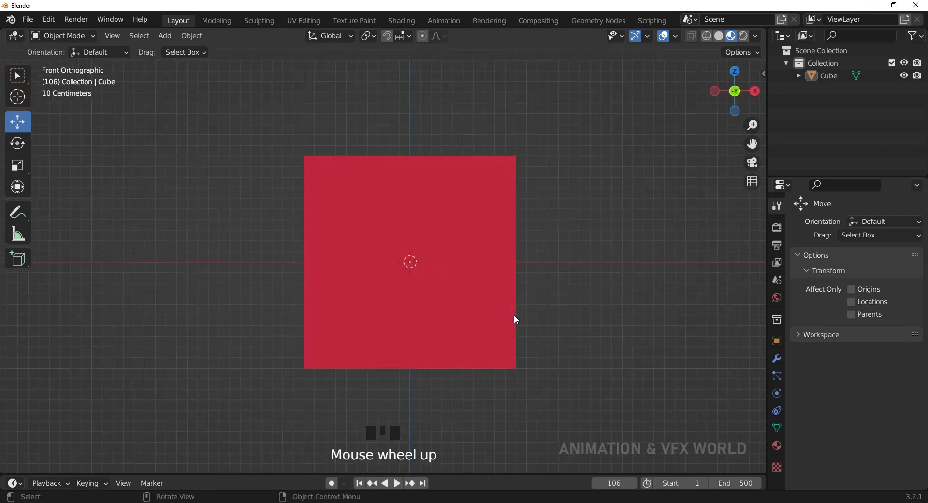